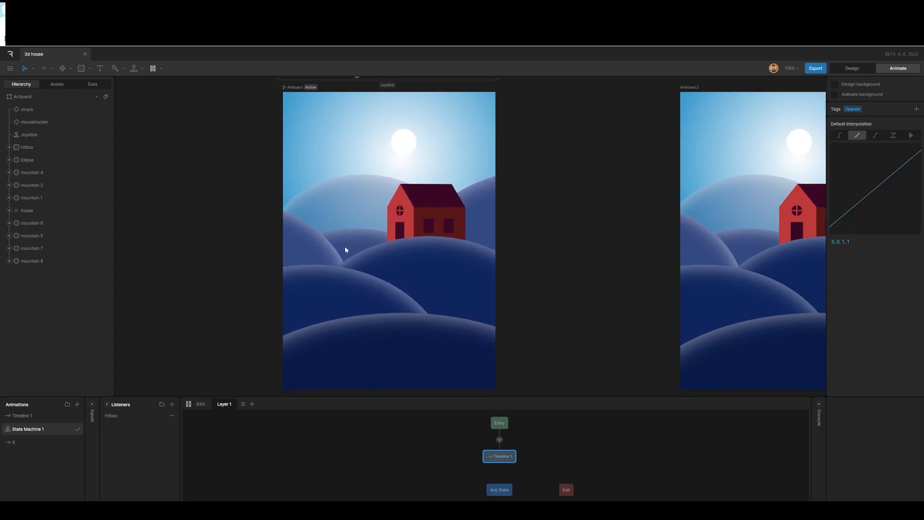
Examine the mountain layers and the house group of Artboard 2 in Design mode.
{"action": "left_click", "coordinate": [852, 67]}
{"action": "left_click_drag", "start_coordinate": [710, 191], "coordinate": [416, 244]}
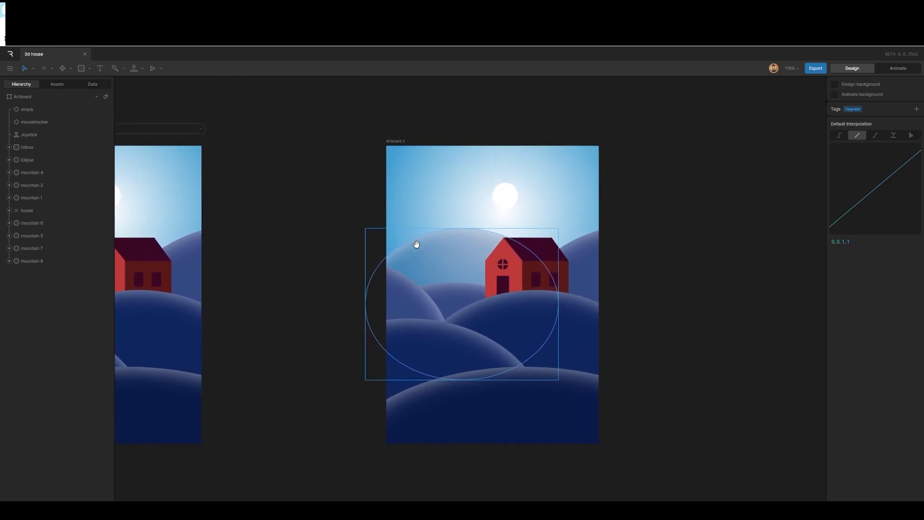
{"action": "left_click", "coordinate": [395, 141]}
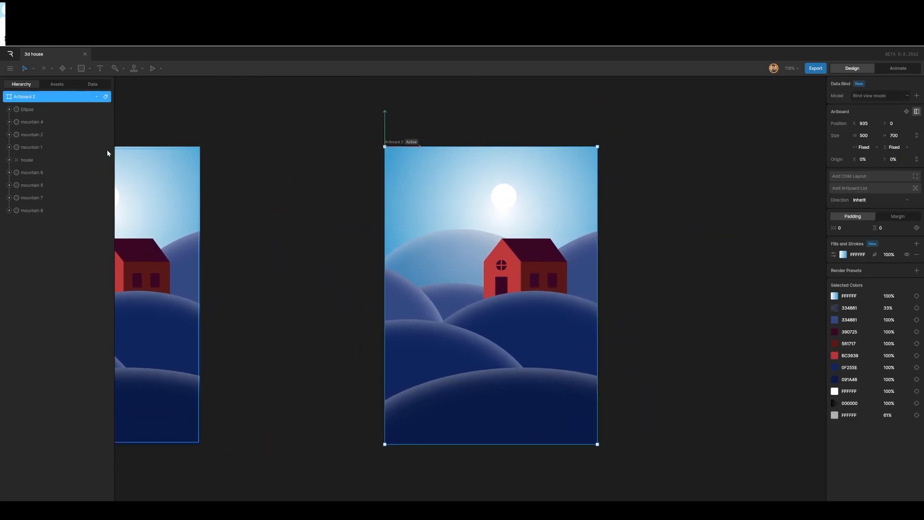
{"action": "left_click", "coordinate": [481, 404]}
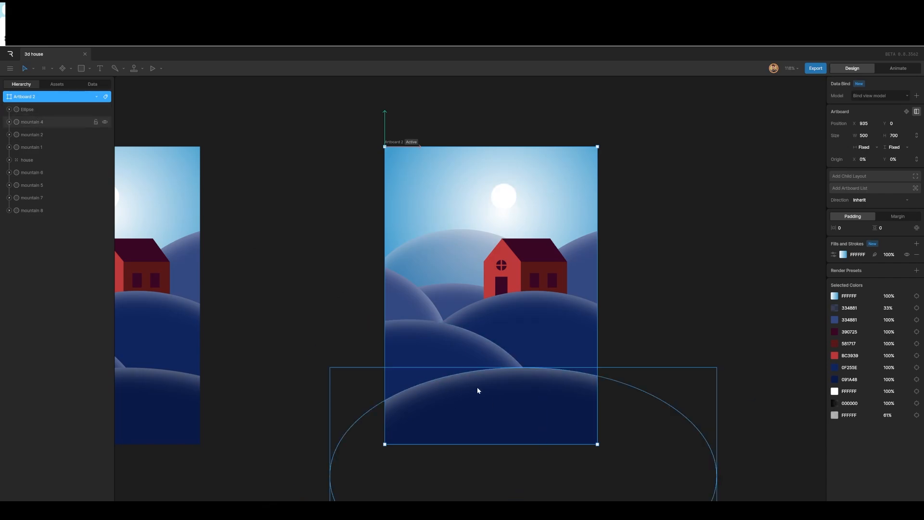
{"action": "left_click", "coordinate": [441, 352]}
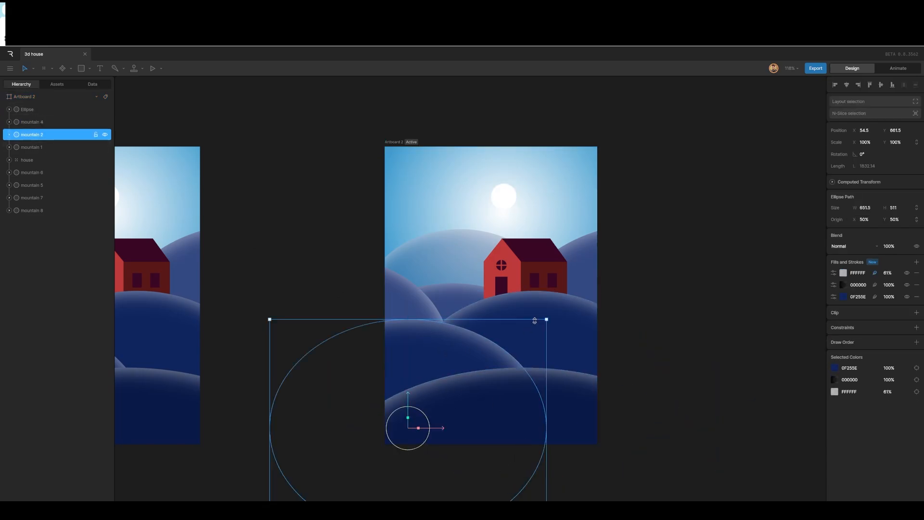
{"action": "left_click", "coordinate": [548, 307]}
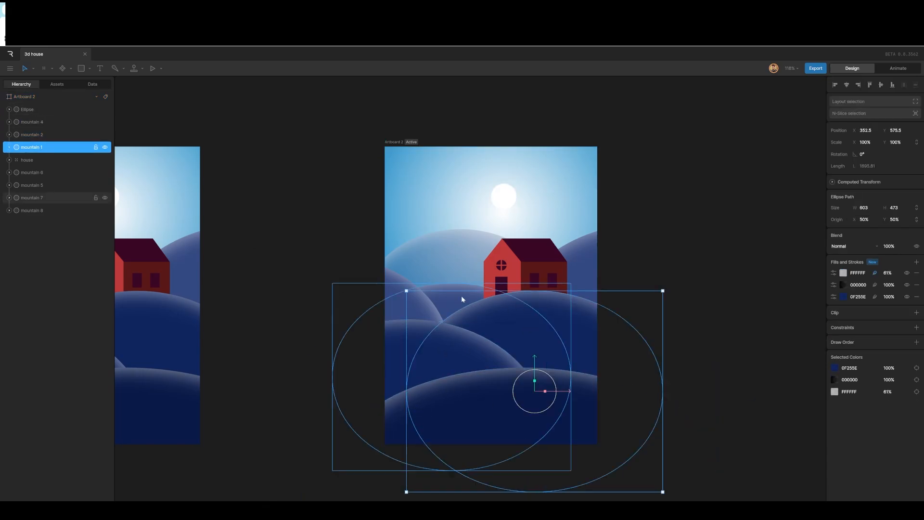
{"action": "left_click", "coordinate": [396, 288]}
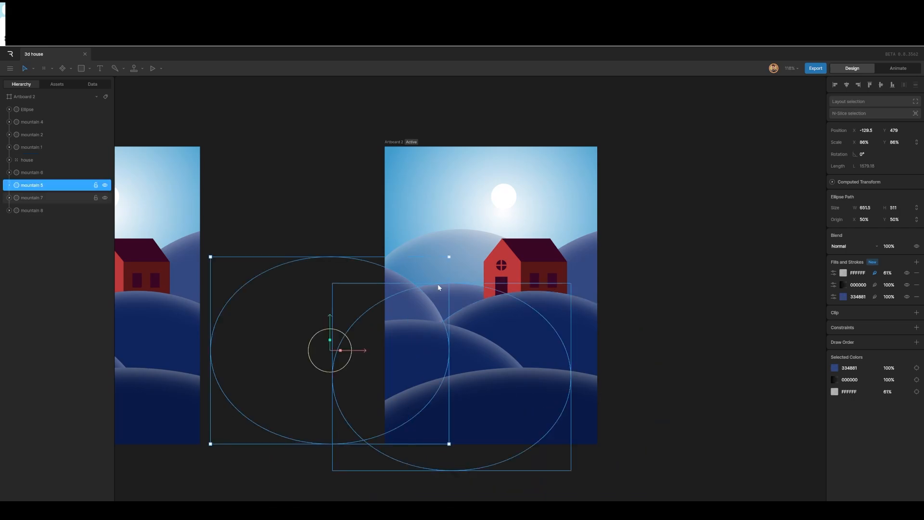
{"action": "left_click", "coordinate": [463, 293]}
{"action": "left_click", "coordinate": [508, 266]}
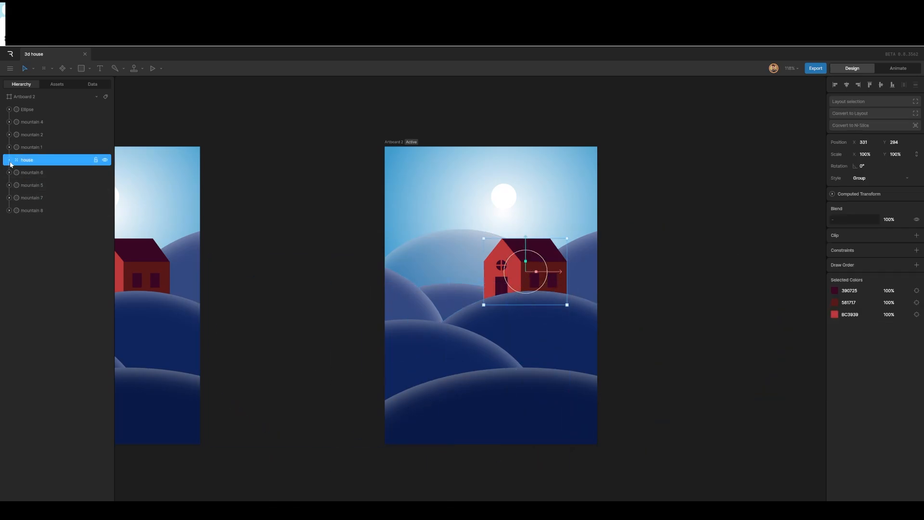
Create a new animation timeline for Artboard 2 in Animate mode and name it perspective.
{"action": "left_click", "coordinate": [885, 71]}
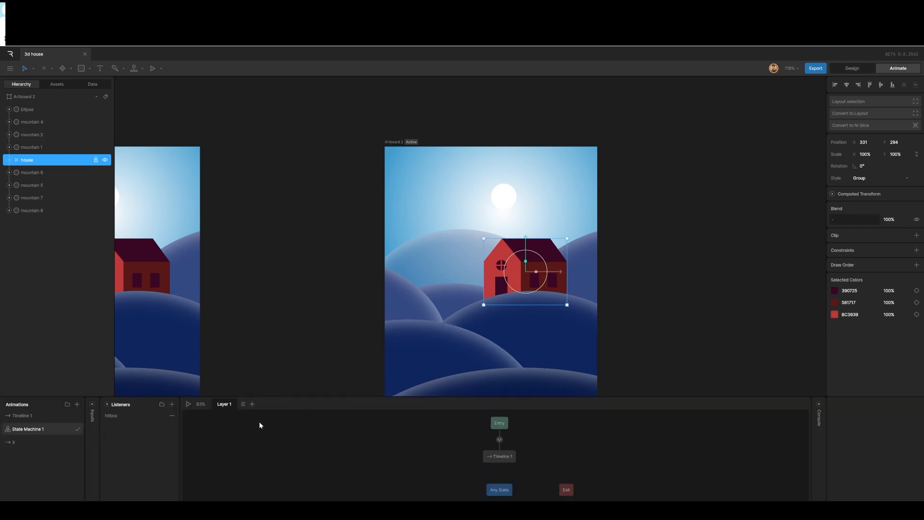
{"action": "left_click", "coordinate": [78, 404]}
{"action": "left_click", "coordinate": [83, 421]}
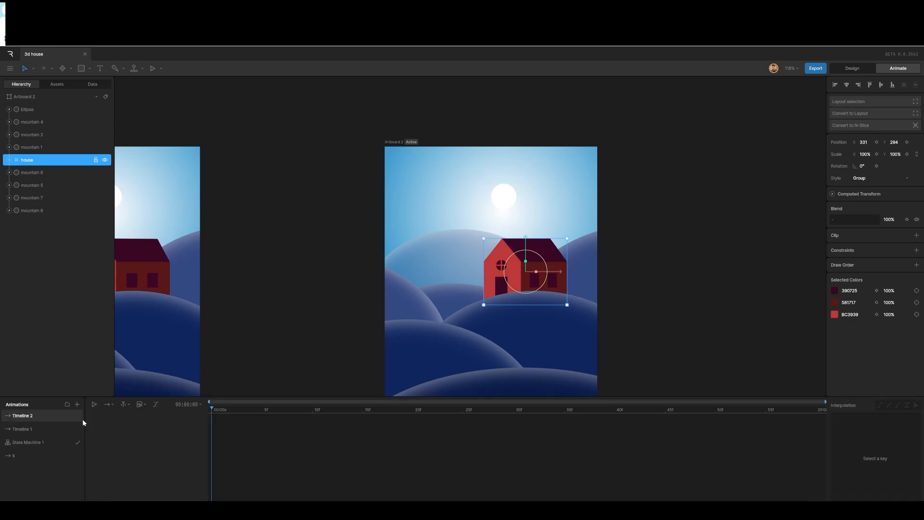
{"action": "double_click", "coordinate": [32, 416]}
{"action": "type", "text": "perspect"}
{"action": "type", "text": "ivbe"}
{"action": "type", "text": "ve"}
{"action": "left_click", "coordinate": [307, 353]}
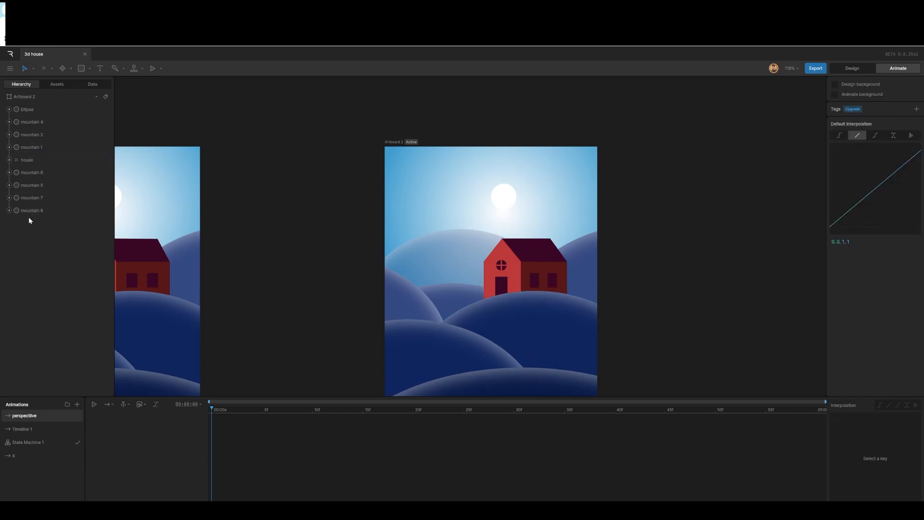
Key the X scale of the house's side and front groups at the start of the perspective timeline.
{"action": "left_click", "coordinate": [20, 159]}
{"action": "left_click", "coordinate": [9, 161]}
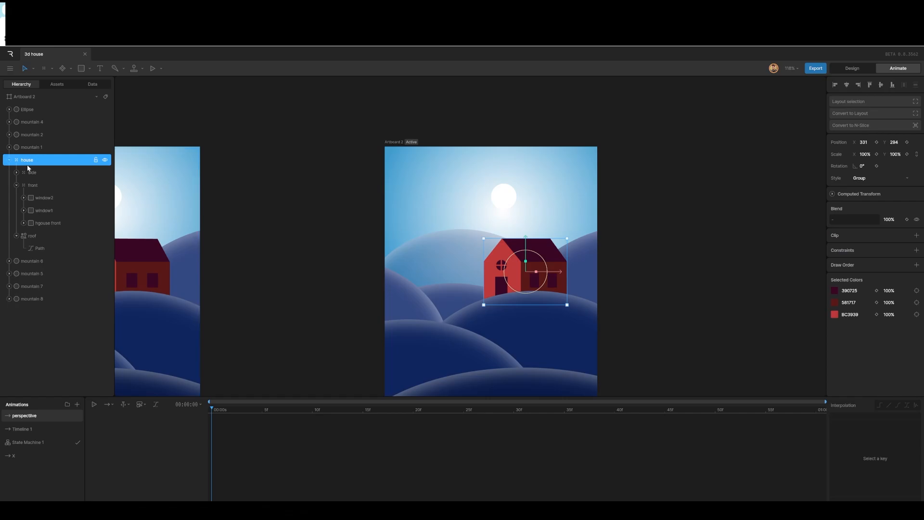
{"action": "left_click", "coordinate": [29, 174]}
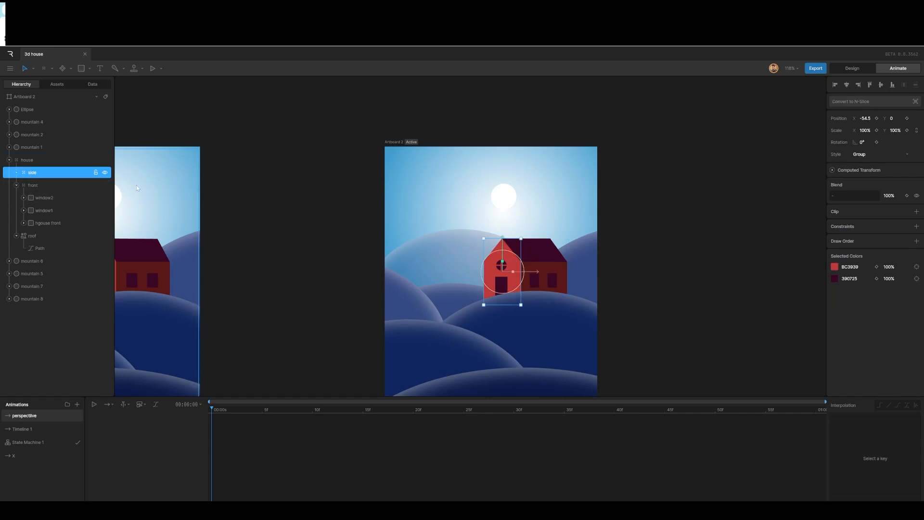
{"action": "left_click", "coordinate": [877, 130]}
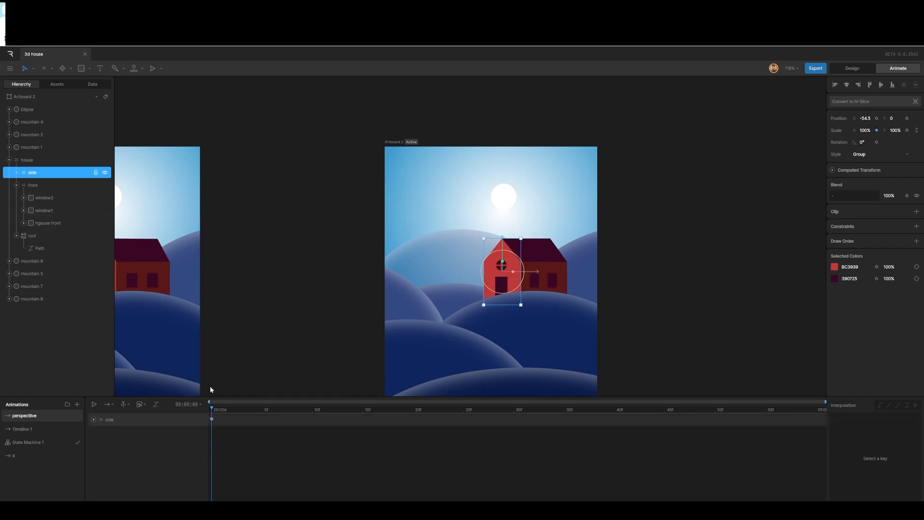
{"action": "left_click", "coordinate": [14, 186]}
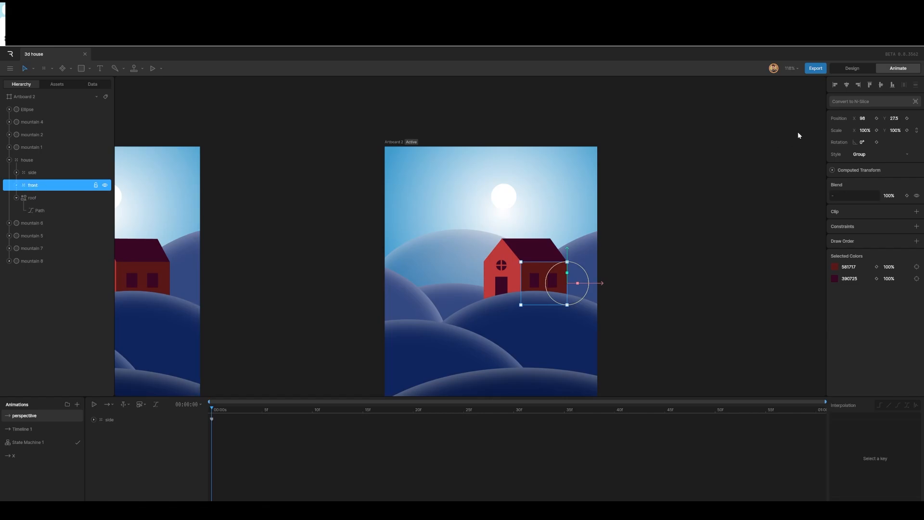
{"action": "left_click", "coordinate": [877, 130]}
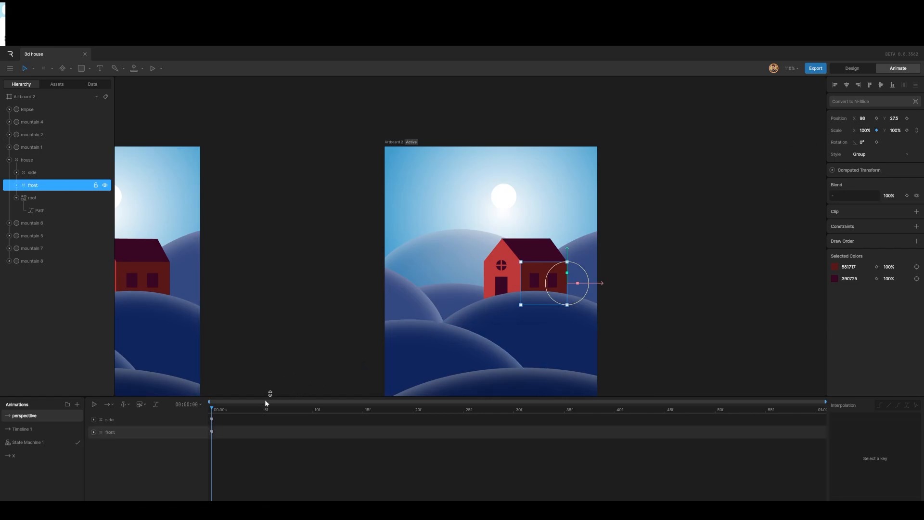
Set the side group's X scale to 25% at the 1-second mark.
{"action": "left_click_drag", "start_coordinate": [212, 410], "coordinate": [847, 401]}
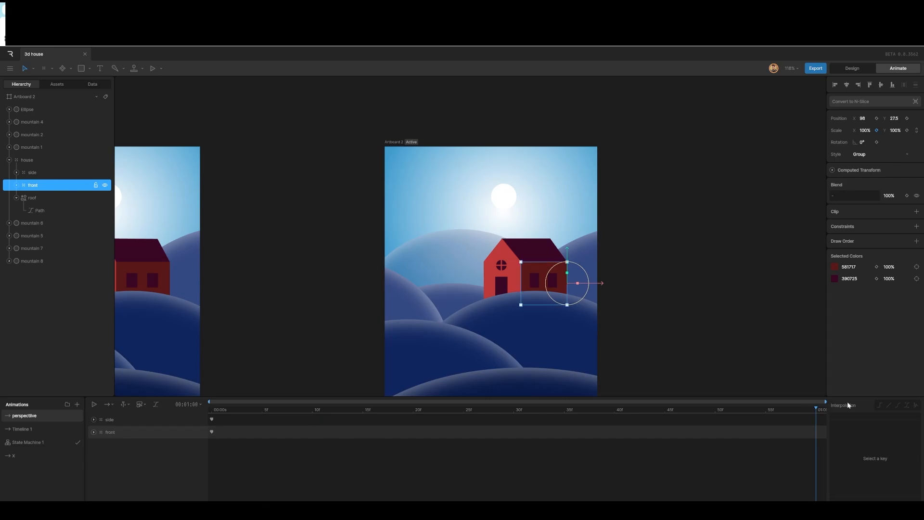
{"action": "left_click", "coordinate": [29, 175]}
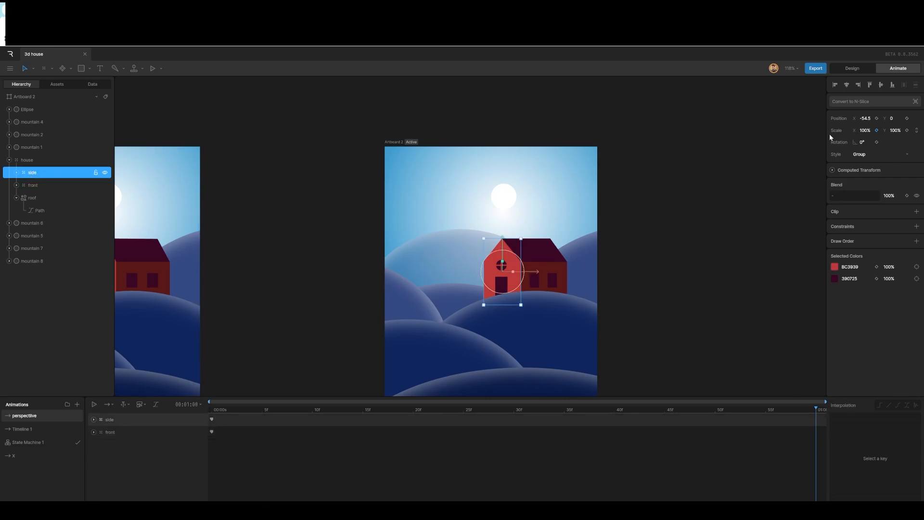
{"action": "left_click_drag", "start_coordinate": [865, 130], "coordinate": [864, 130]}
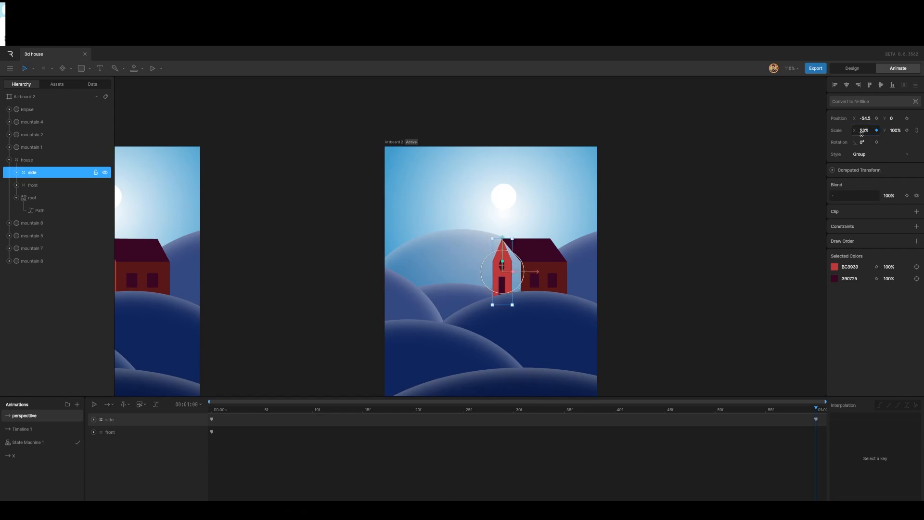
{"action": "left_click", "coordinate": [865, 130]}
{"action": "type", "text": "25"}
{"action": "key", "text": "Return"}
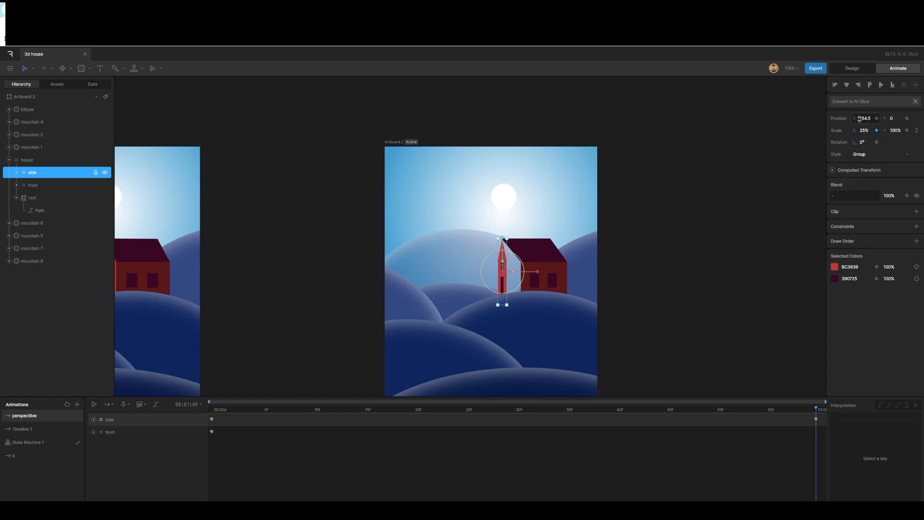
Set the front group's X scale to 130% at the 1-second mark so its edge meets the narrowed side wall.
{"action": "left_click", "coordinate": [32, 186]}
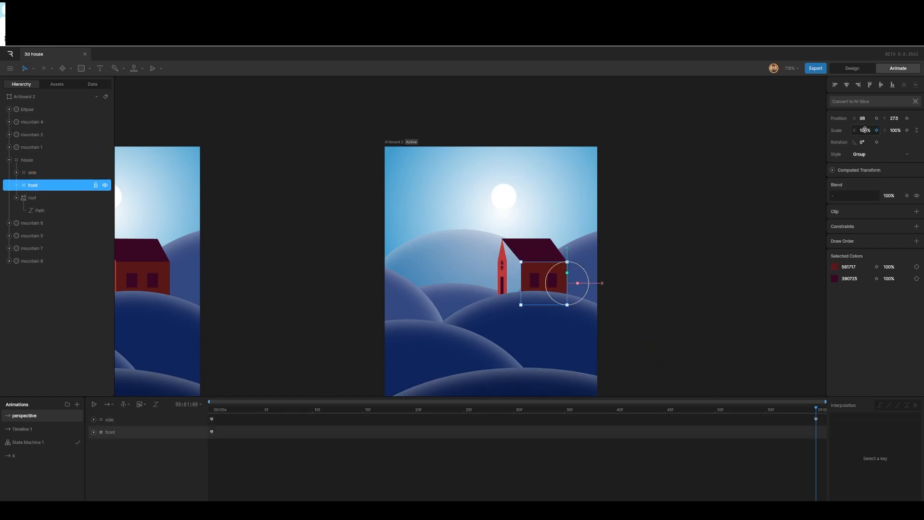
{"action": "left_click_drag", "start_coordinate": [865, 129], "coordinate": [865, 129]}
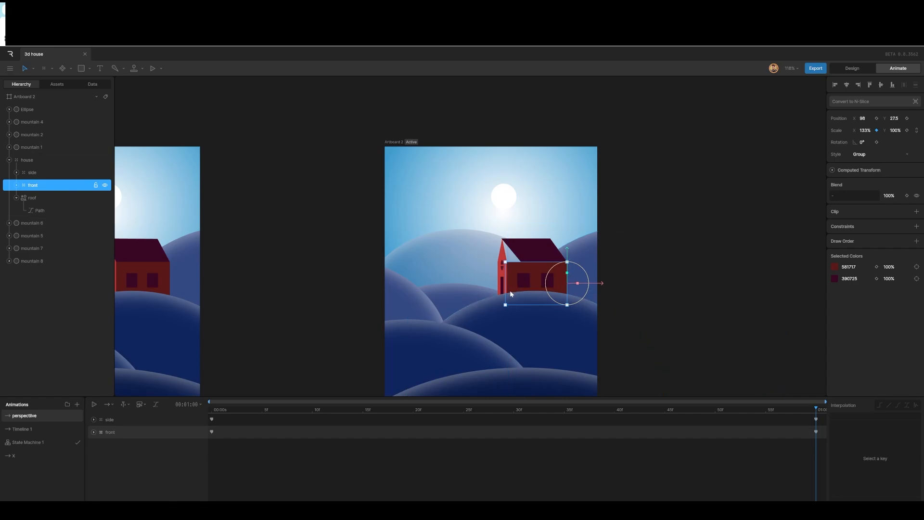
{"action": "scroll", "coordinate": [515, 279], "scroll_direction": "up", "scroll_amount": 10}
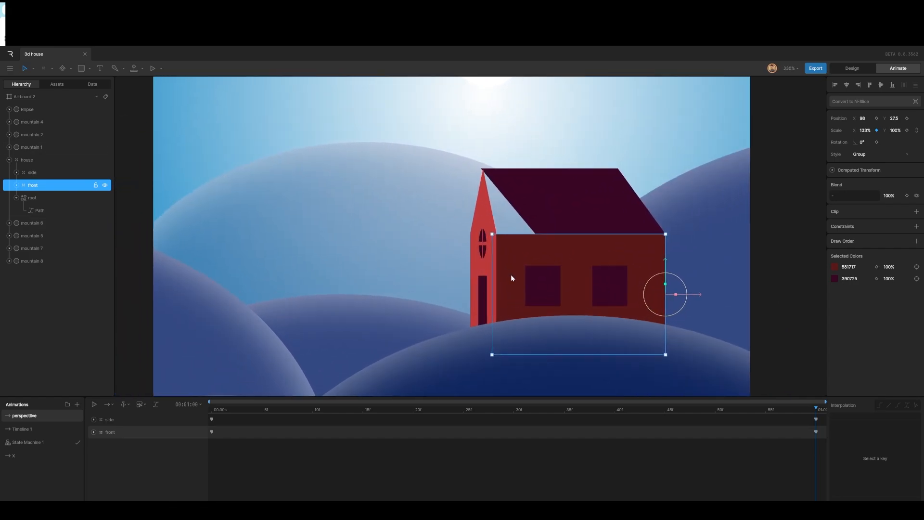
{"action": "left_click", "coordinate": [865, 130]}
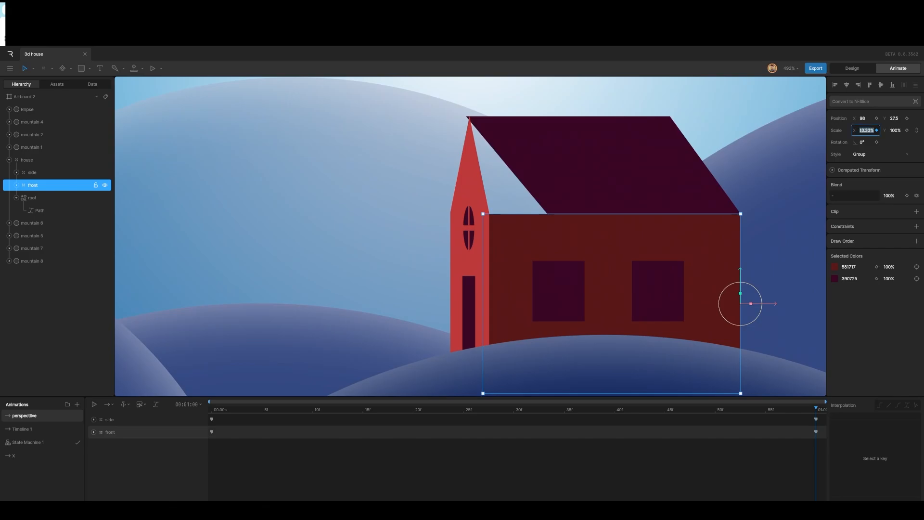
{"action": "type", "text": "132"}
{"action": "key", "text": "Return"}
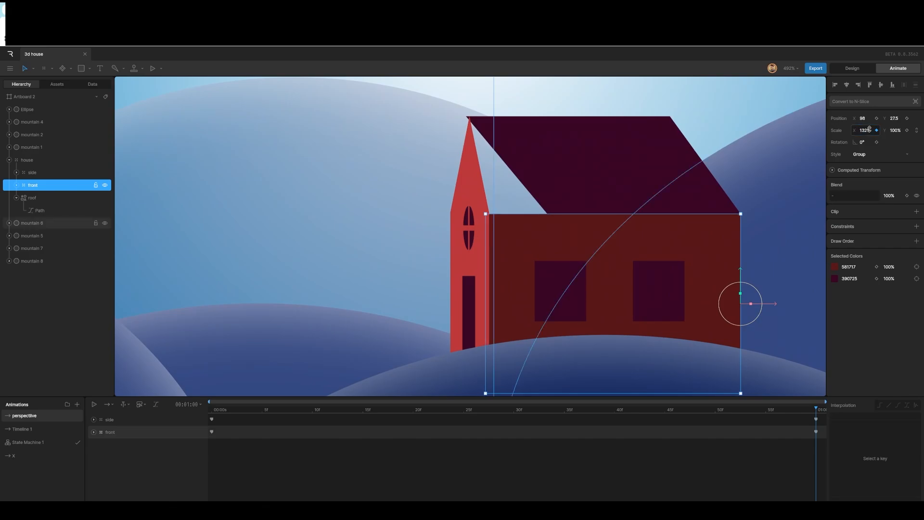
{"action": "left_click", "coordinate": [869, 129]}
{"action": "type", "text": "131"}
{"action": "key", "text": "Return"}
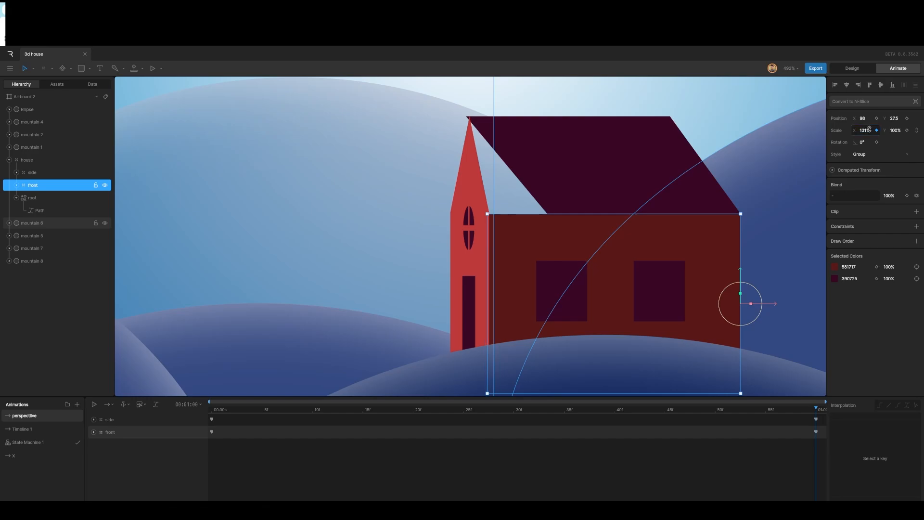
{"action": "left_click", "coordinate": [869, 129]}
{"action": "type", "text": "1"}
{"action": "key", "text": "Return"}
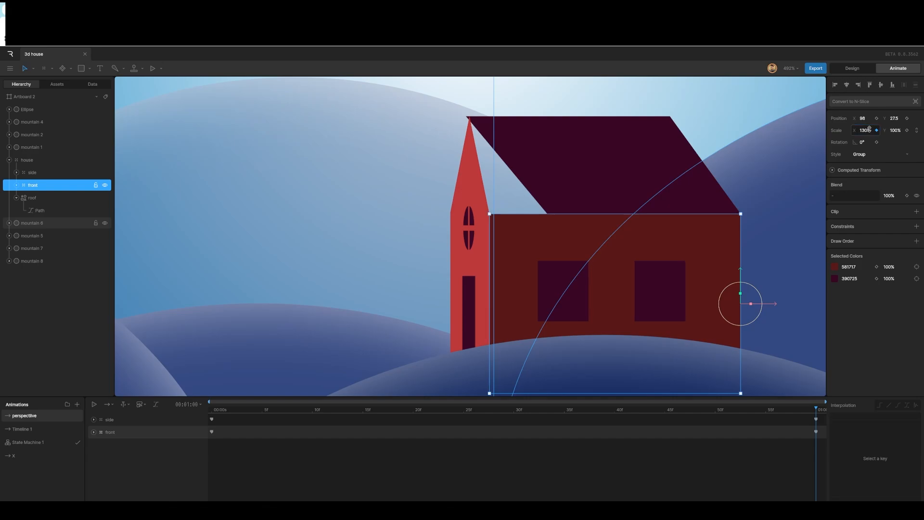
Open the roof path for vertex editing and key all its vertices at the start of the timeline.
{"action": "left_click", "coordinate": [528, 177]}
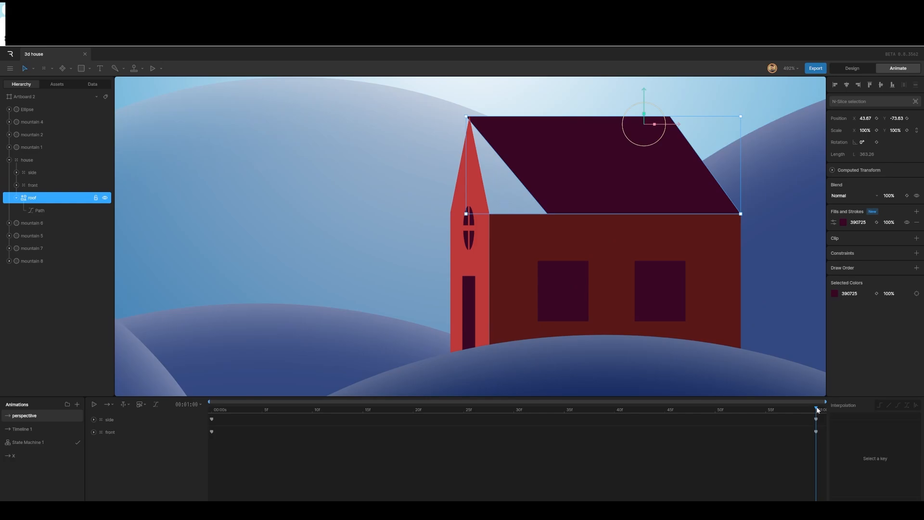
{"action": "left_click_drag", "start_coordinate": [816, 410], "coordinate": [839, 415]}
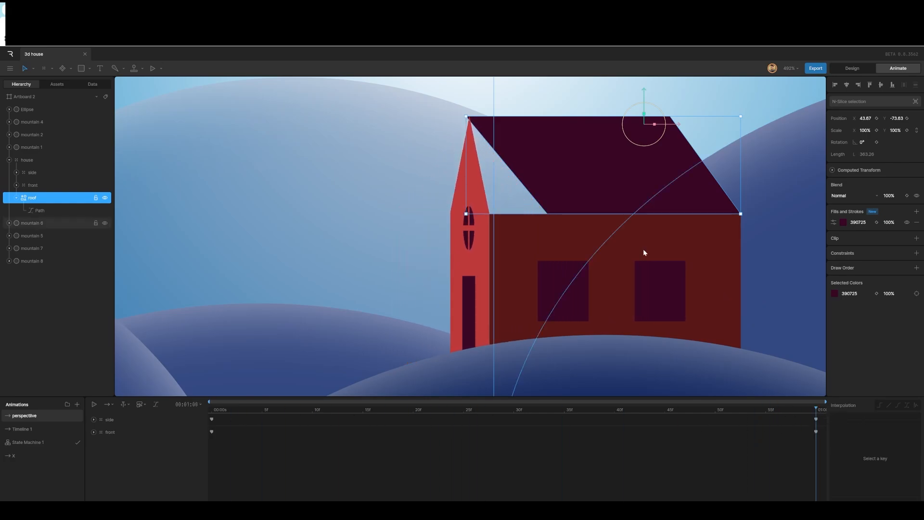
{"action": "left_click", "coordinate": [38, 211]}
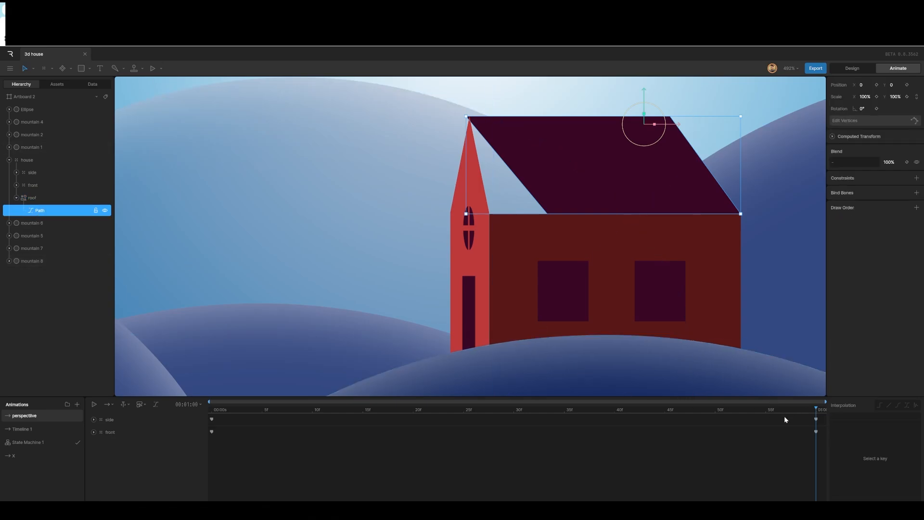
{"action": "left_click_drag", "start_coordinate": [812, 407], "coordinate": [200, 407]}
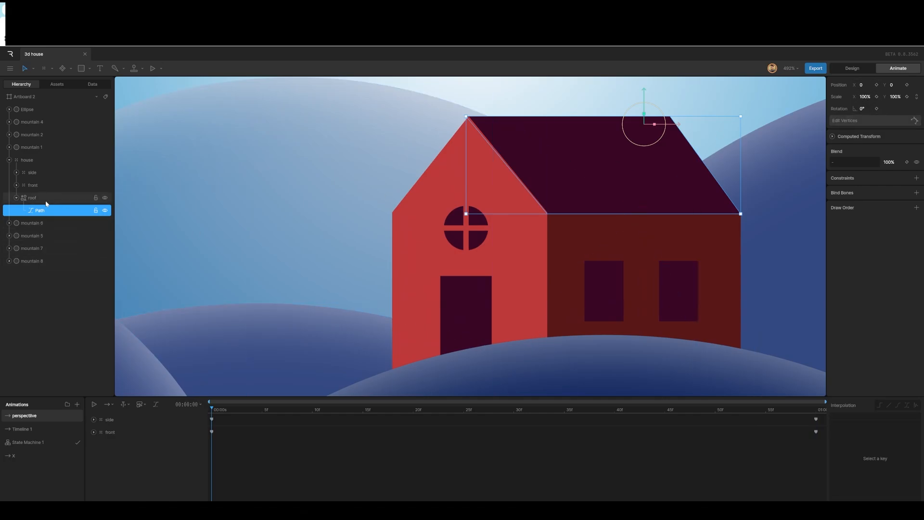
{"action": "left_click", "coordinate": [861, 120]}
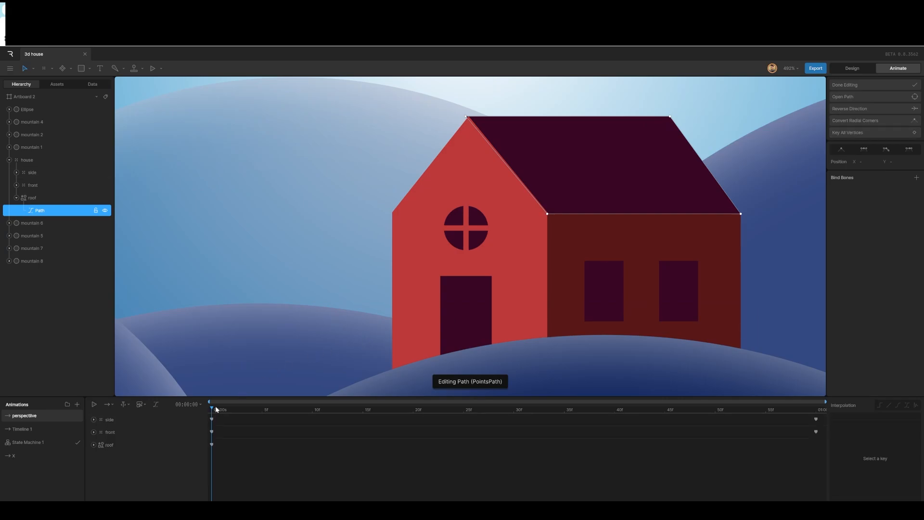
Reshape the roof at 1 second, aligning its left vertices with the narrowed side wall and moving the upper right vertex to about X 34.
{"action": "left_click_drag", "start_coordinate": [215, 405], "coordinate": [891, 427]}
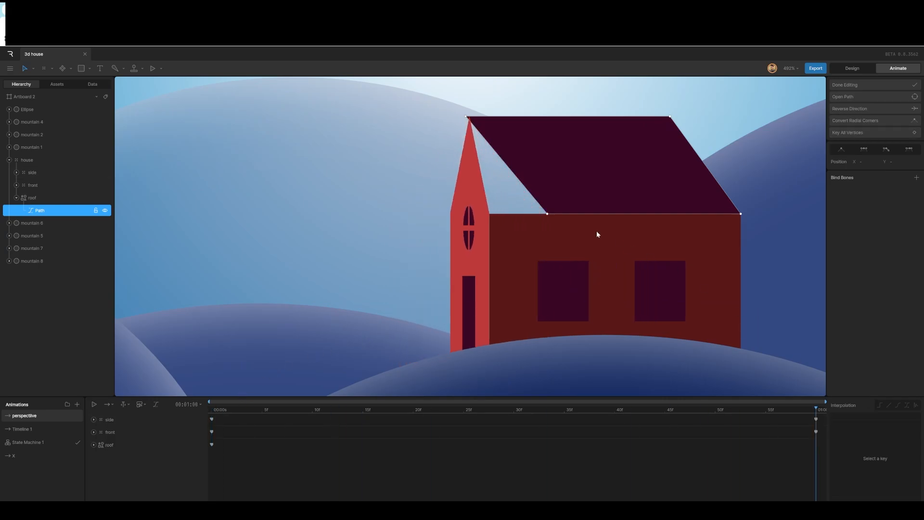
{"action": "left_click", "coordinate": [466, 117]}
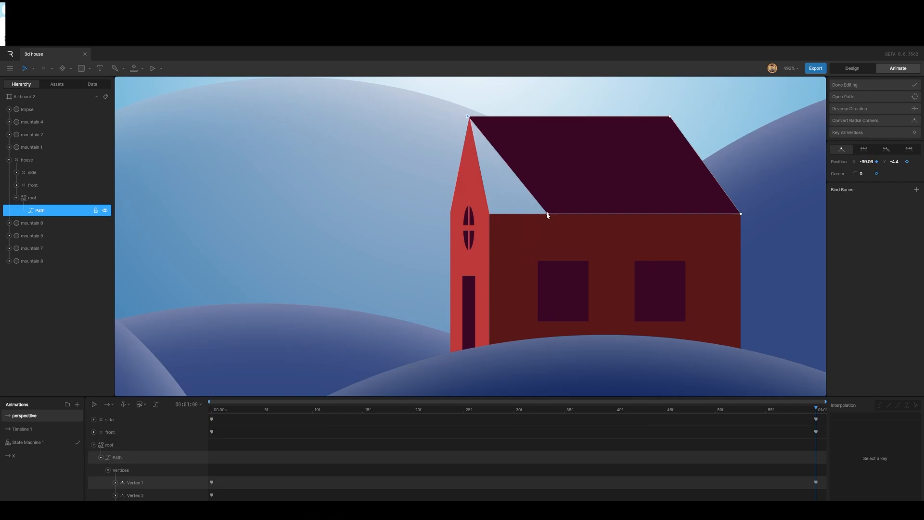
{"action": "left_click_drag", "start_coordinate": [545, 215], "coordinate": [489, 214]}
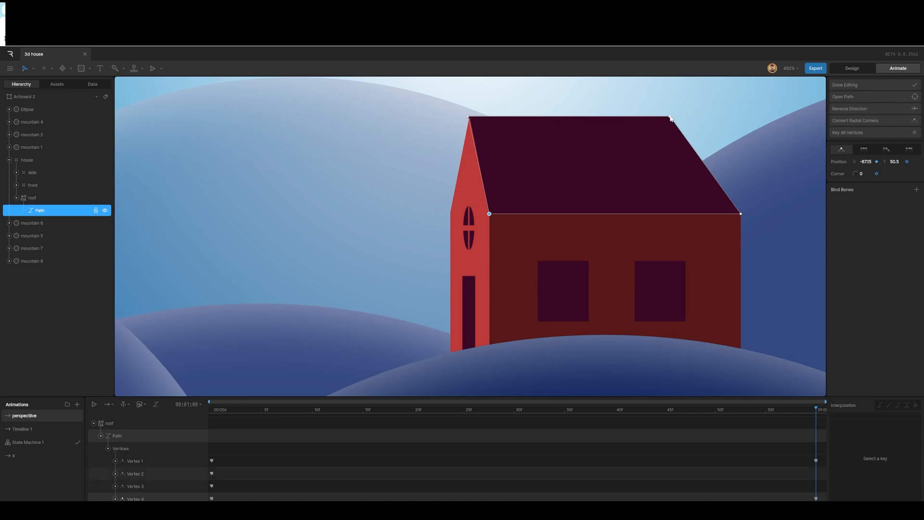
{"action": "left_click_drag", "start_coordinate": [671, 120], "coordinate": [706, 116]}
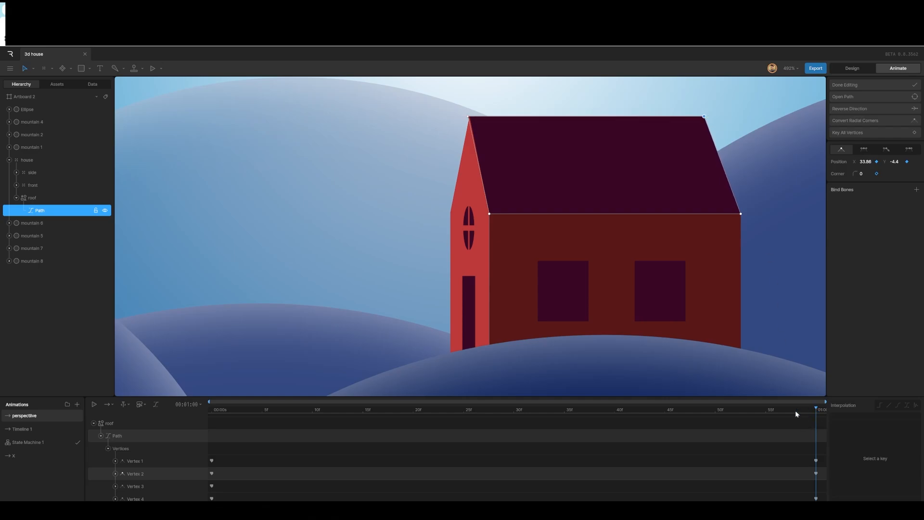
Preview the house's perspective animation up close and then across the whole of Artboard 2.
{"action": "left_click_drag", "start_coordinate": [795, 410], "coordinate": [143, 377]}
{"action": "key", "text": "space"}
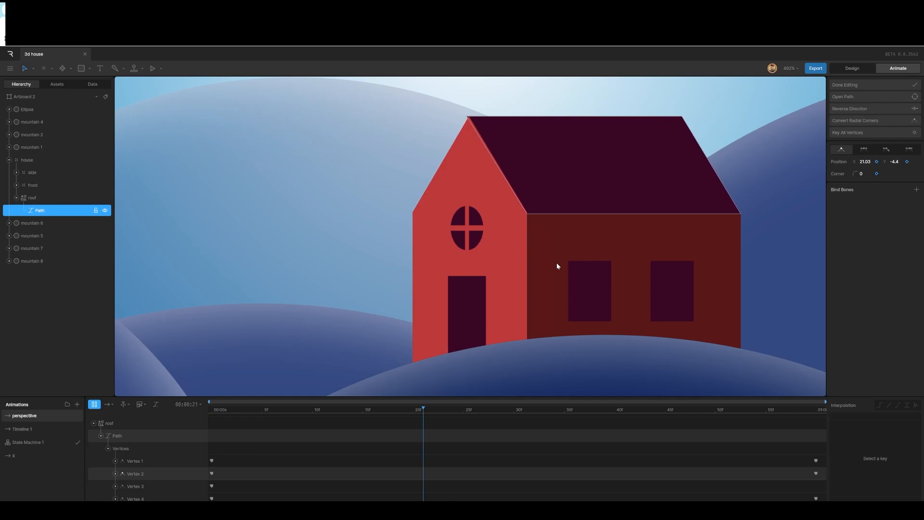
{"action": "left_click", "coordinate": [33, 96]}
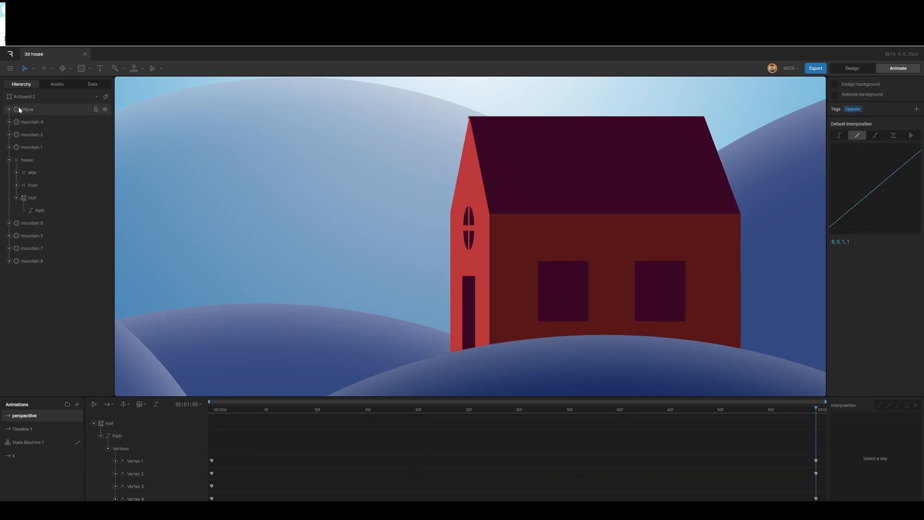
{"action": "left_click", "coordinate": [20, 98]}
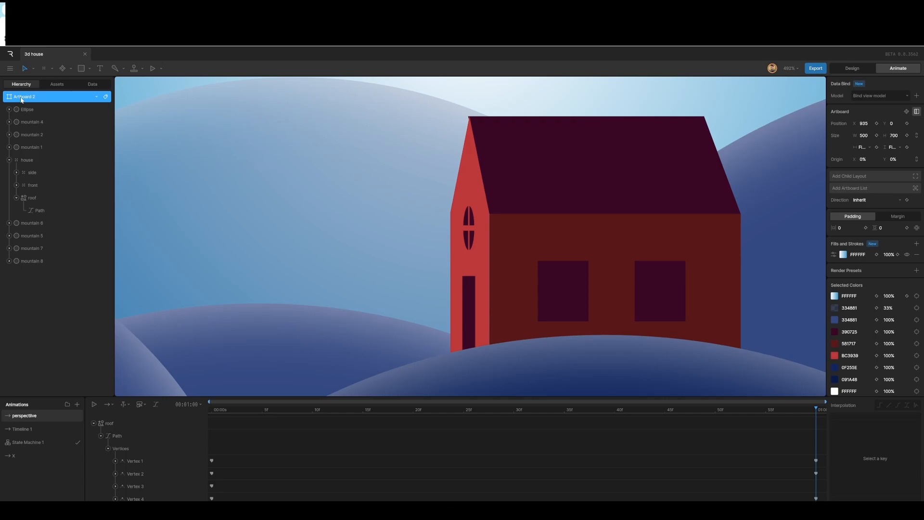
{"action": "key", "text": "f"}
{"action": "key", "text": "space"}
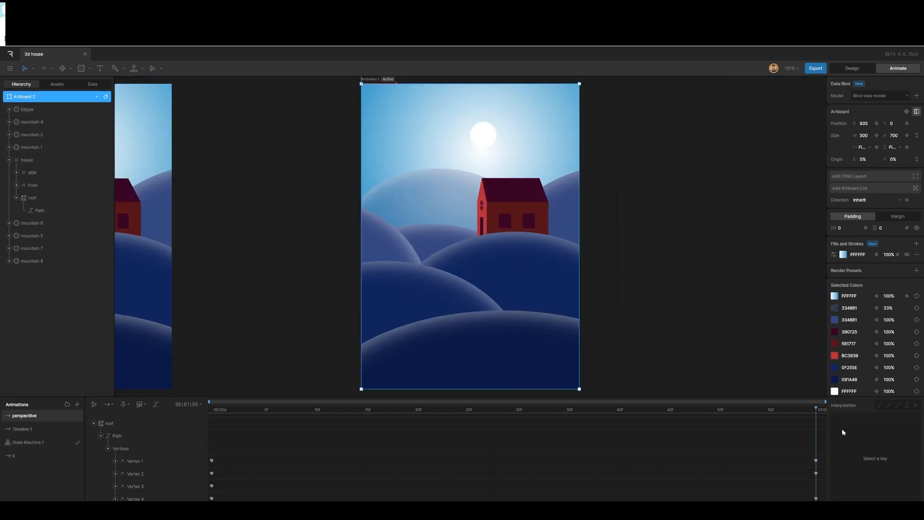
{"action": "left_click_drag", "start_coordinate": [815, 409], "coordinate": [163, 427]}
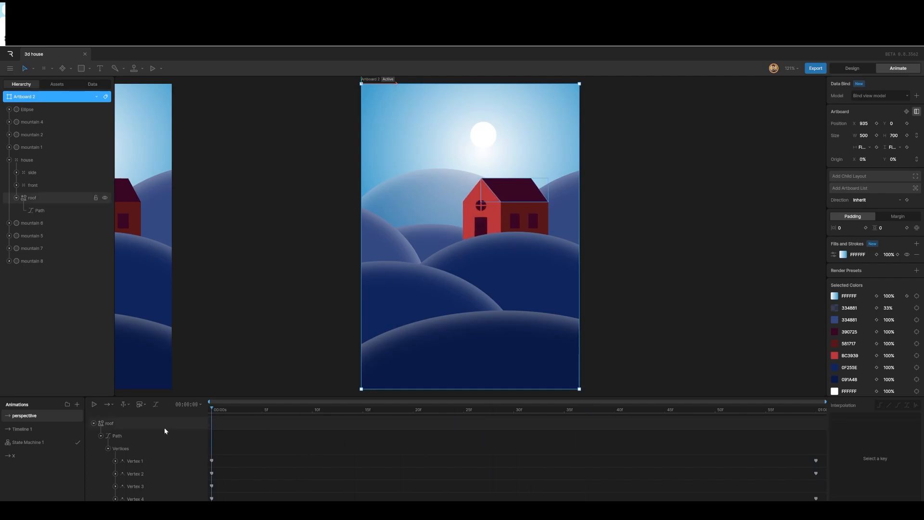
Key the X position of mountains 4, 2, 1, 6, 5, 7 and 8 together at the start of the timeline.
{"action": "left_click", "coordinate": [94, 423]}
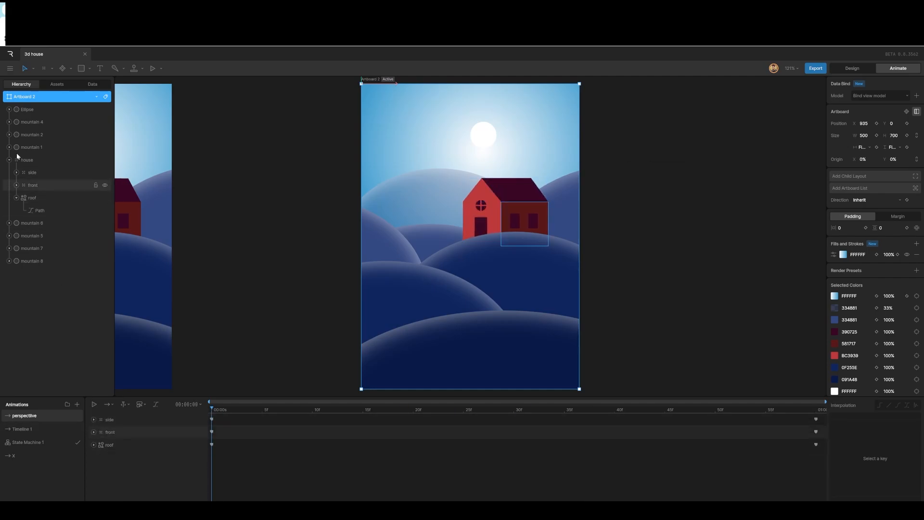
{"action": "left_click", "coordinate": [27, 121]}
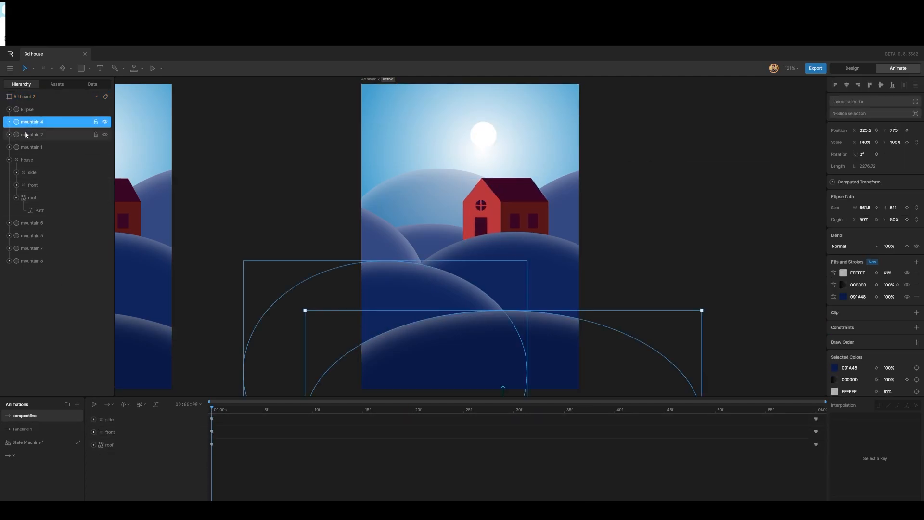
{"action": "left_click", "coordinate": [9, 159]}
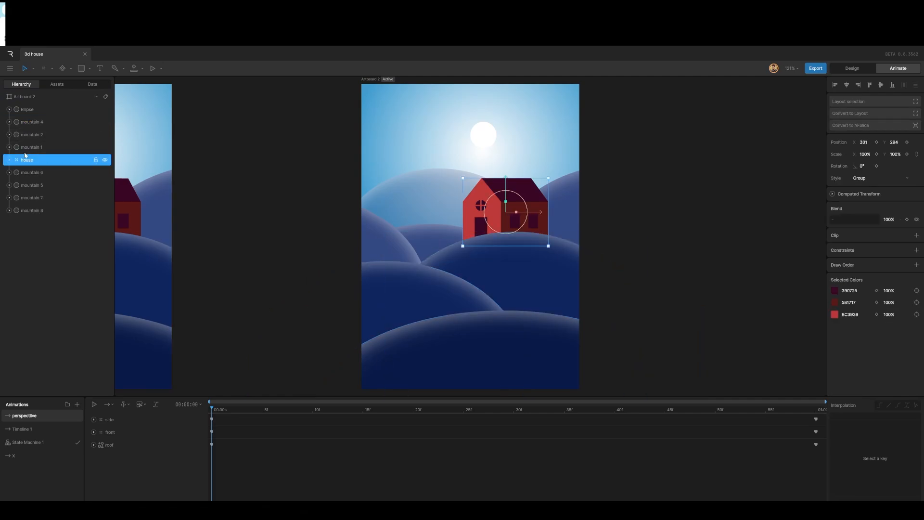
{"action": "left_click", "coordinate": [28, 123]}
{"action": "left_click", "coordinate": [27, 135], "text": "shift"}
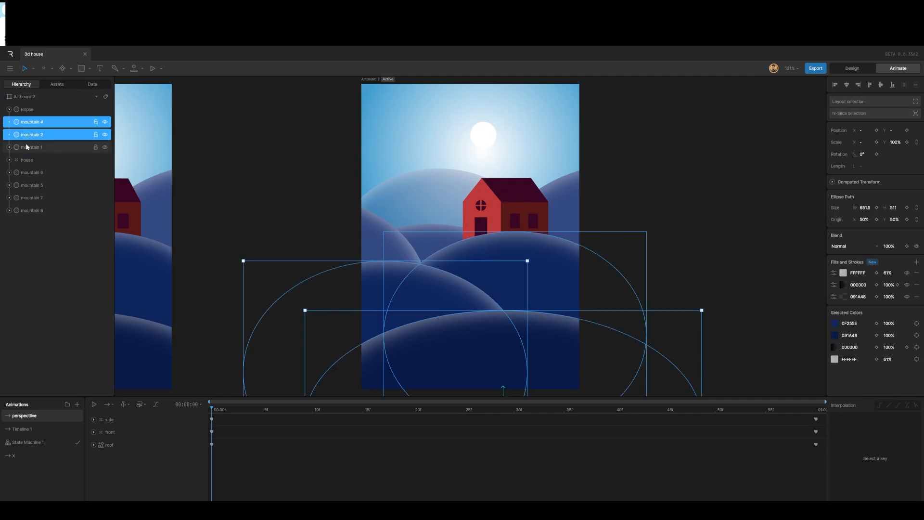
{"action": "left_click", "coordinate": [26, 146], "text": "shift"}
{"action": "left_click", "coordinate": [27, 173], "text": "shift"}
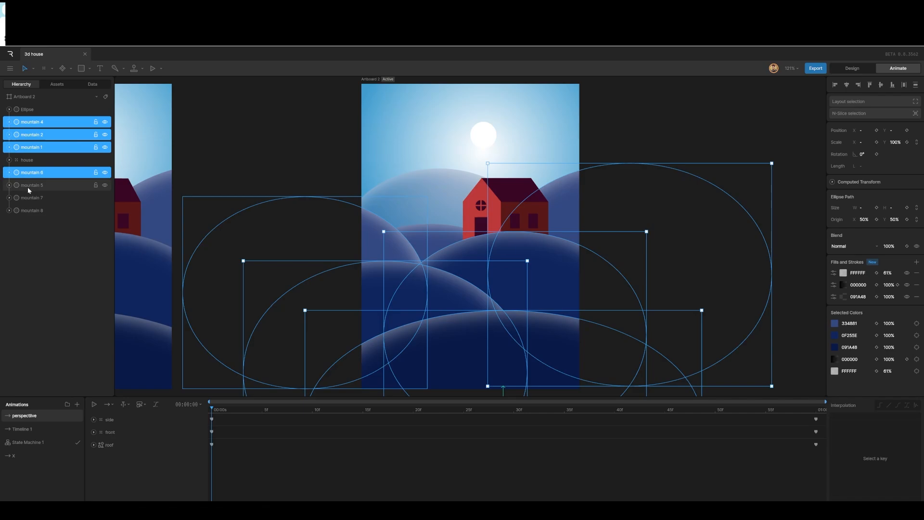
{"action": "left_click", "coordinate": [27, 185], "text": "shift"}
{"action": "left_click", "coordinate": [30, 198], "text": "shift"}
{"action": "left_click", "coordinate": [30, 211], "text": "shift"}
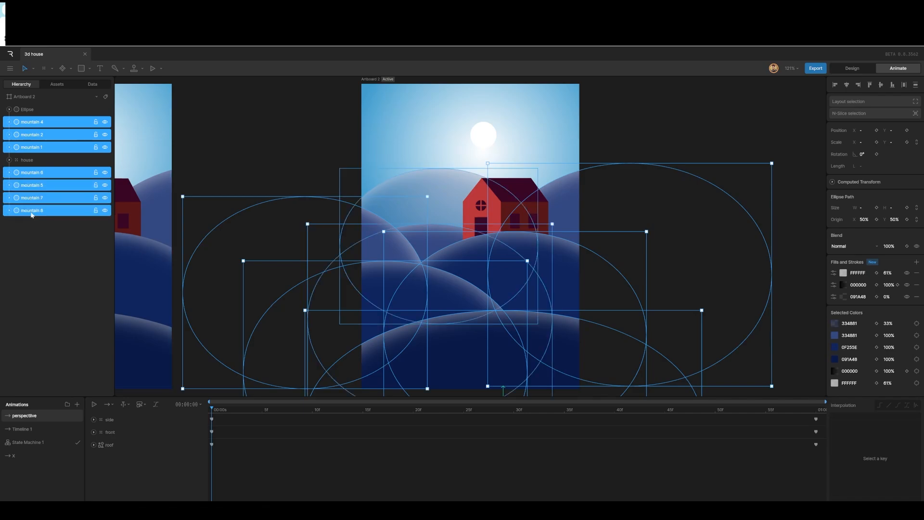
{"action": "left_click", "coordinate": [876, 130]}
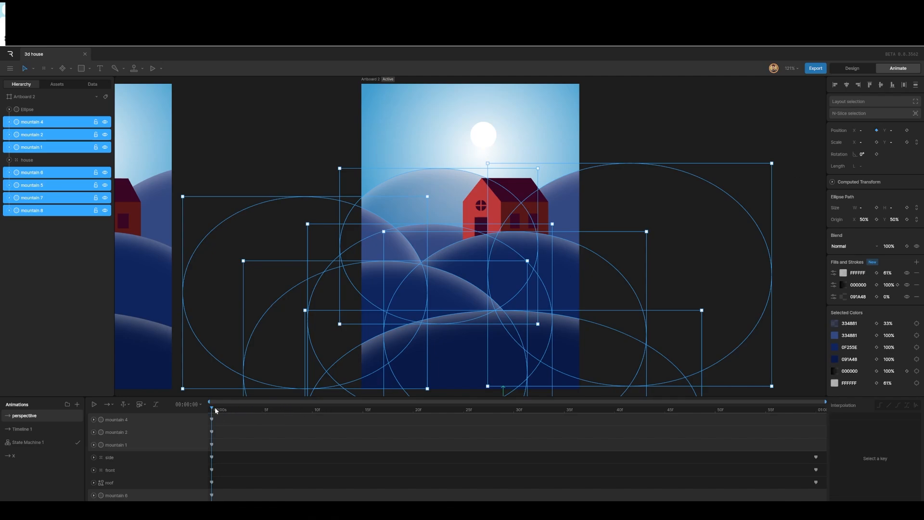
Set mountain 4's X position to 182 at the 1-second mark and scrub back to check the shift.
{"action": "key", "text": "space"}
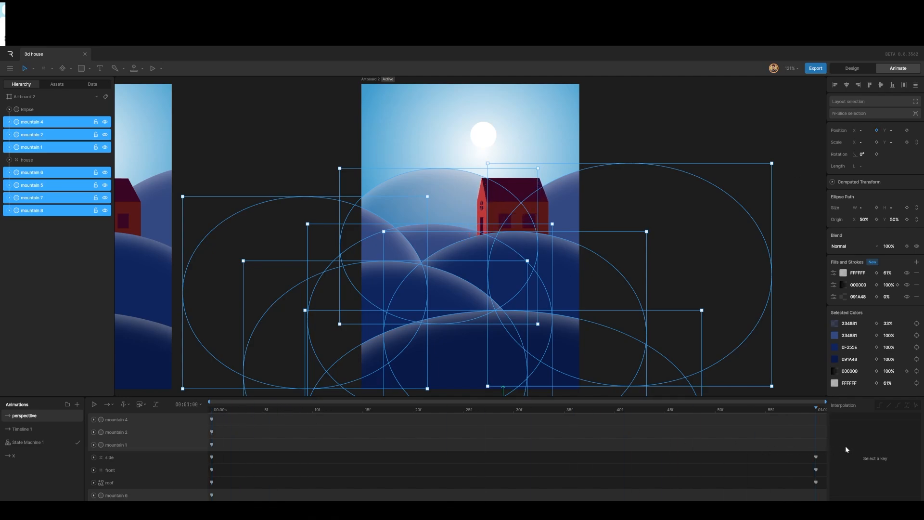
{"action": "left_click", "coordinate": [306, 148]}
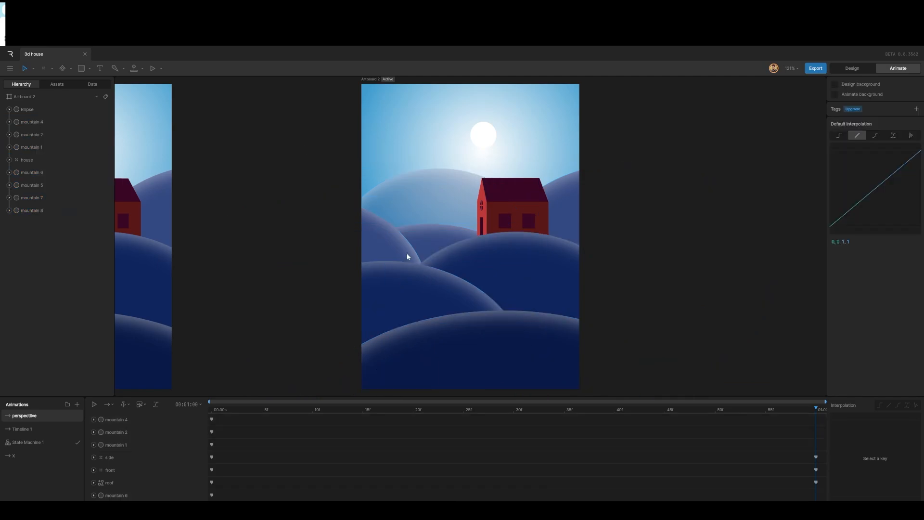
{"action": "left_click", "coordinate": [494, 354]}
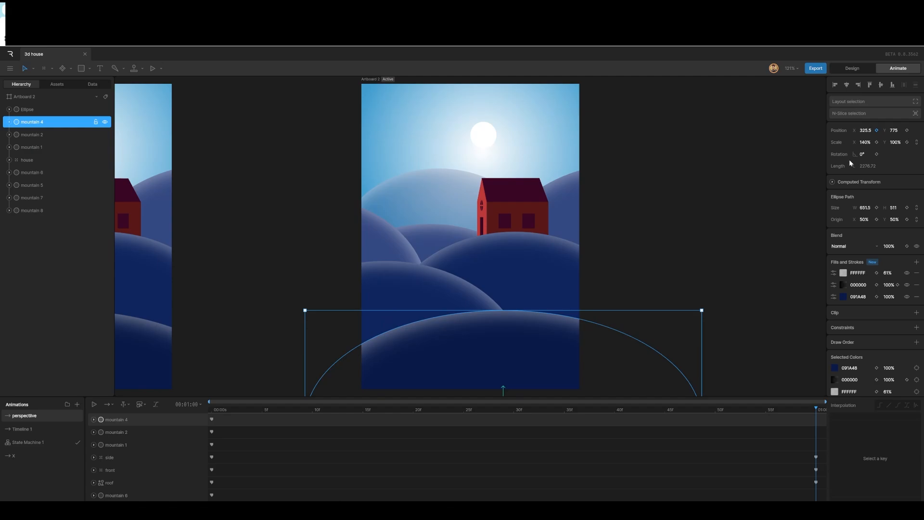
{"action": "left_click_drag", "start_coordinate": [863, 130], "coordinate": [781, 170]}
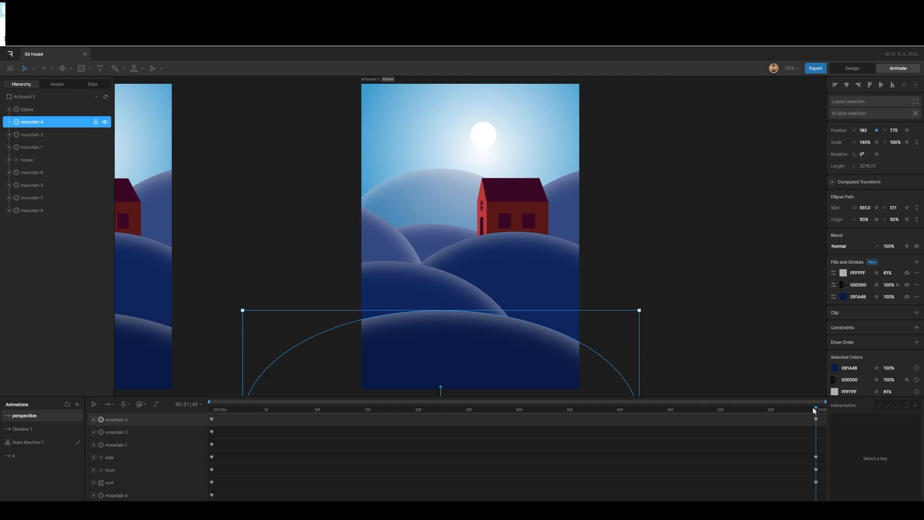
{"action": "left_click_drag", "start_coordinate": [813, 406], "coordinate": [160, 393]}
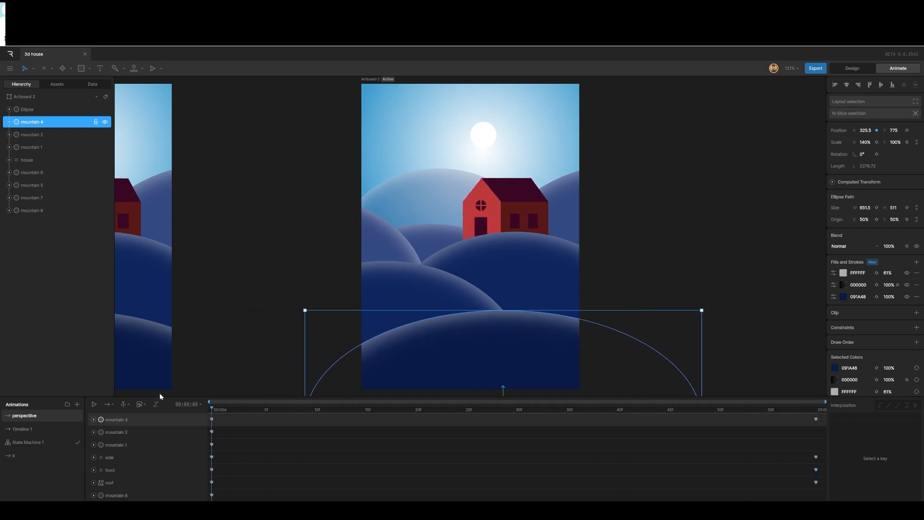
Set mountain 2's X position to 114 at the 1-second mark.
{"action": "left_click", "coordinate": [391, 289]}
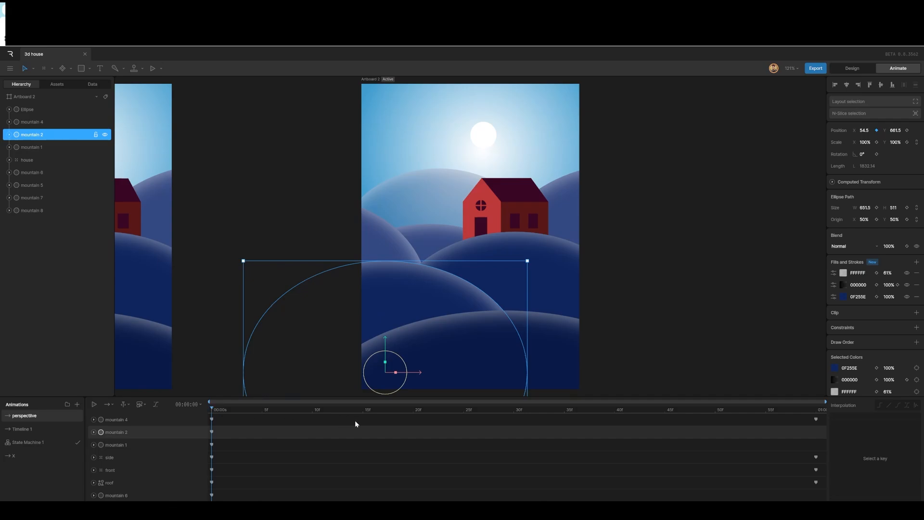
{"action": "left_click_drag", "start_coordinate": [209, 407], "coordinate": [829, 414]}
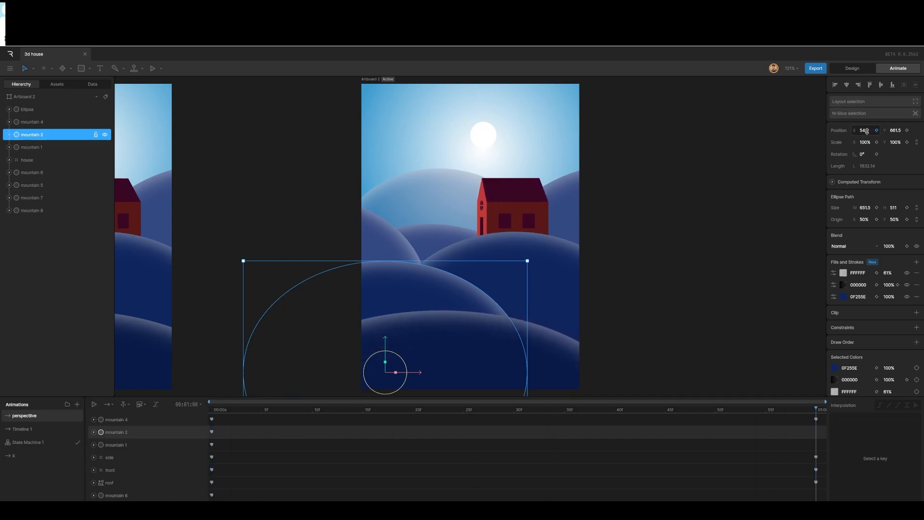
{"action": "left_click_drag", "start_coordinate": [865, 130], "coordinate": [896, 114]}
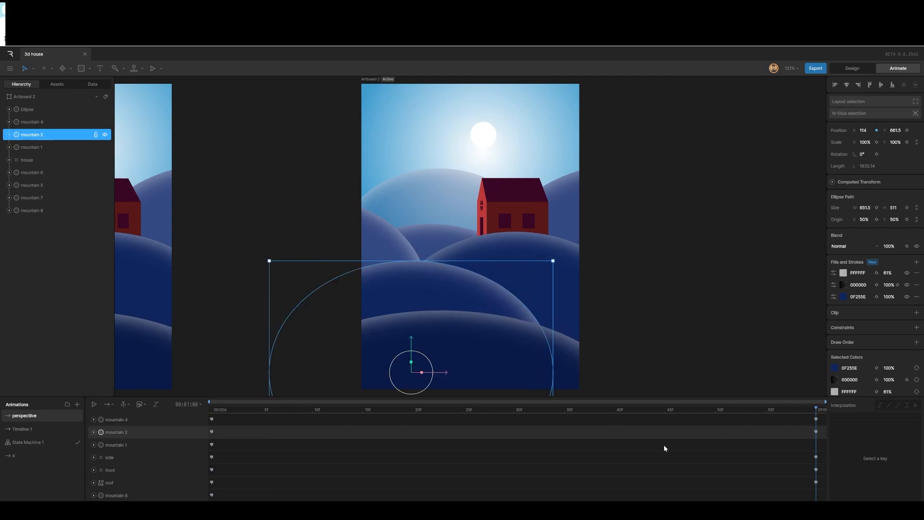
{"action": "left_click_drag", "start_coordinate": [817, 410], "coordinate": [873, 421]}
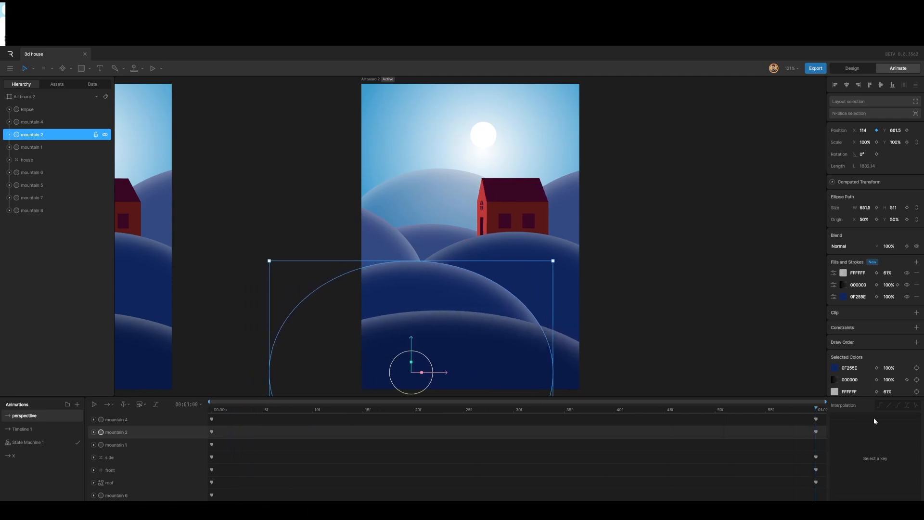
Set mountain 1's X position to 305 at the 1-second mark and play back the animation.
{"action": "left_click", "coordinate": [548, 251]}
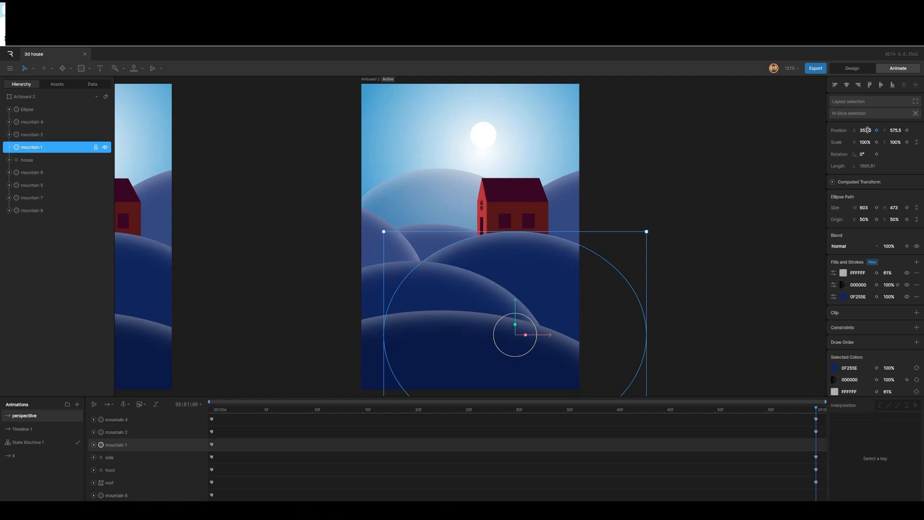
{"action": "left_click_drag", "start_coordinate": [866, 130], "coordinate": [836, 143]}
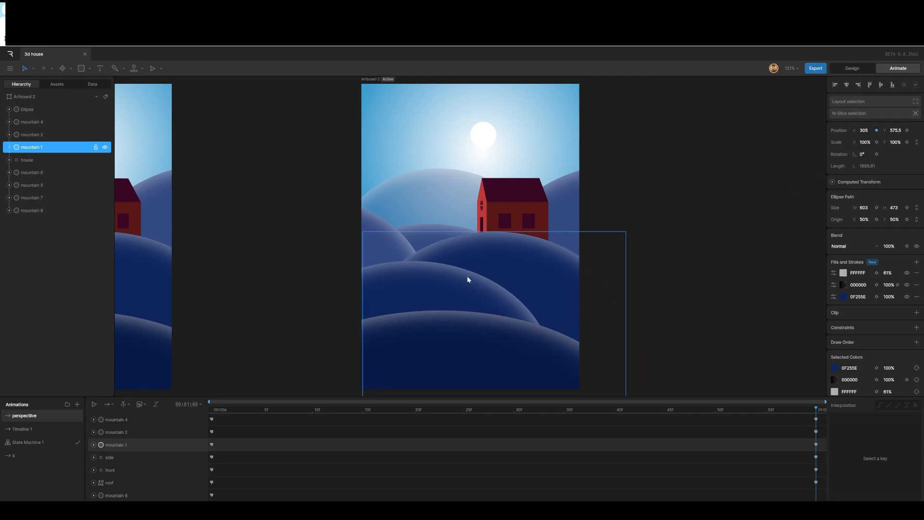
{"action": "left_click_drag", "start_coordinate": [818, 408], "coordinate": [200, 436]}
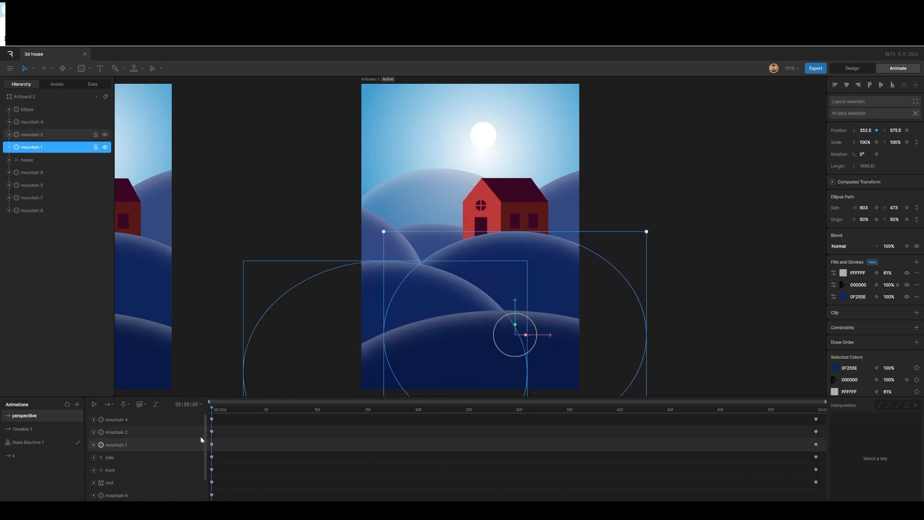
{"action": "key", "text": "space"}
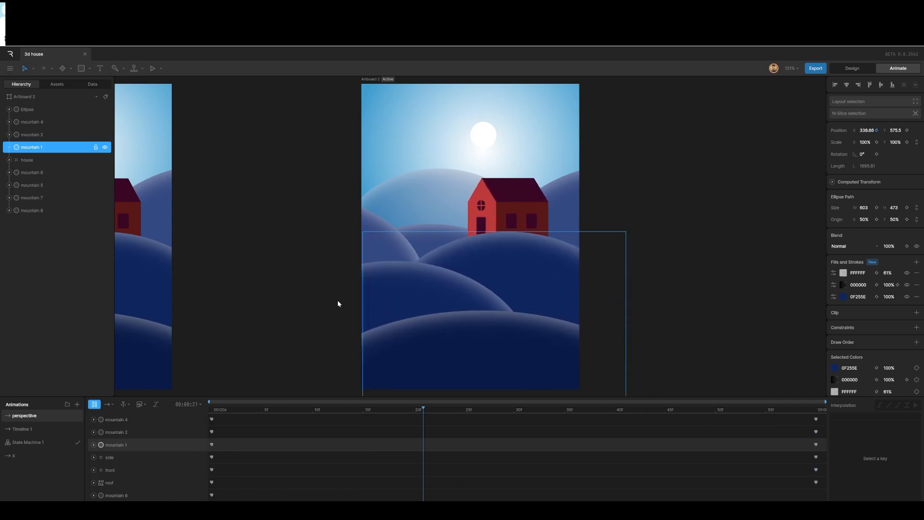
Set mountain 5's X position to -105 and mountain 7's X position to 190 at the 1-second mark.
{"action": "left_click", "coordinate": [371, 223]}
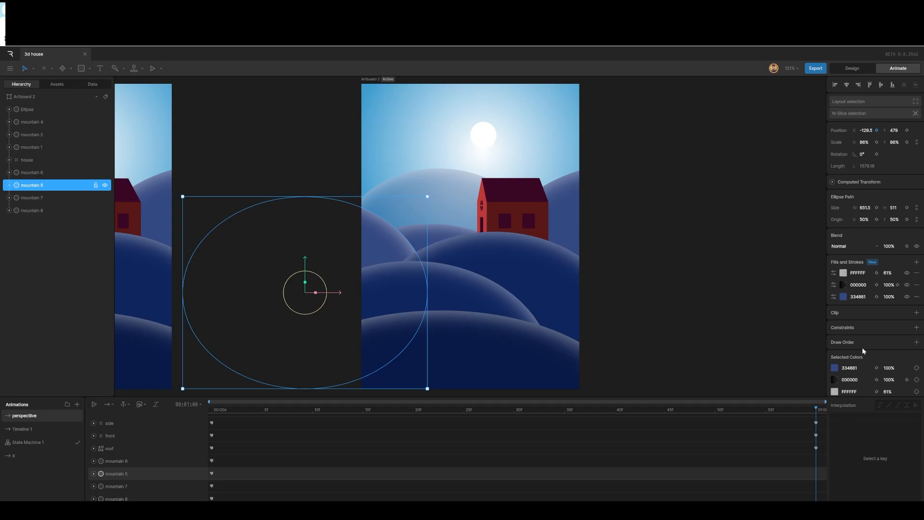
{"action": "left_click_drag", "start_coordinate": [869, 131], "coordinate": [895, 131]}
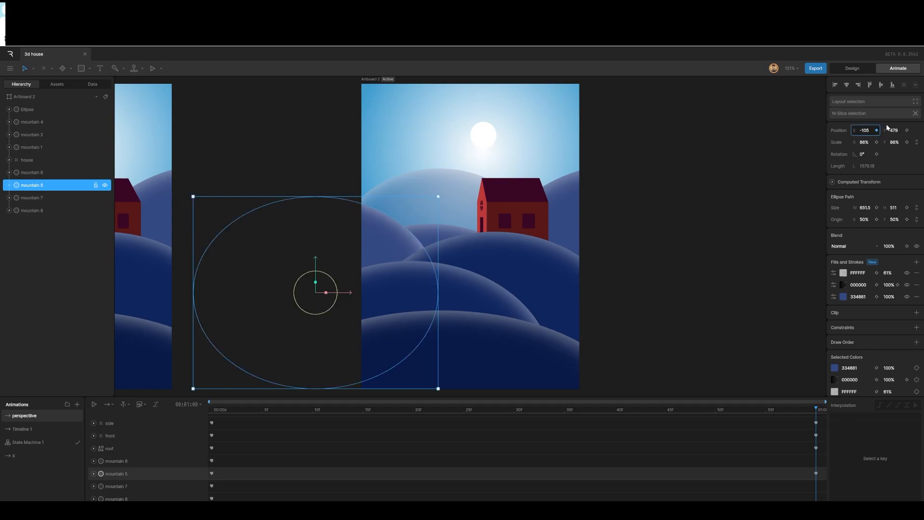
{"action": "left_click", "coordinate": [448, 227]}
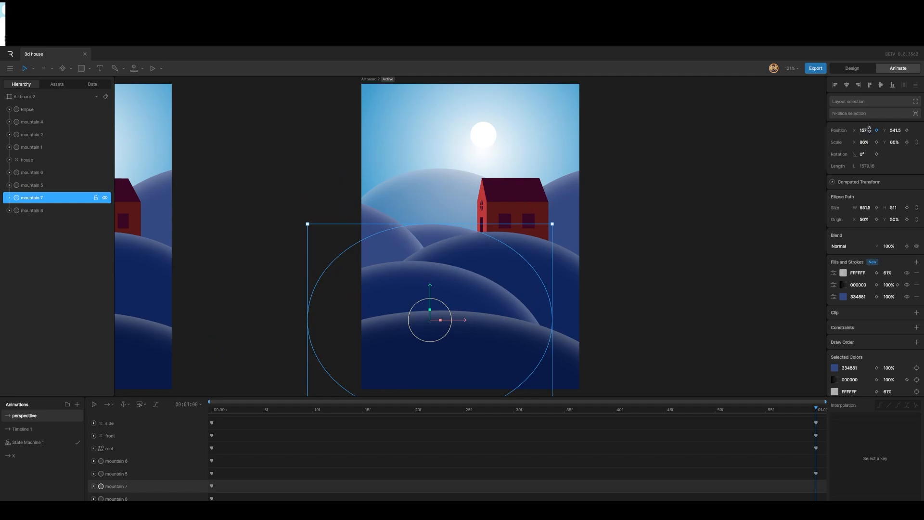
{"action": "left_click_drag", "start_coordinate": [869, 130], "coordinate": [890, 130]}
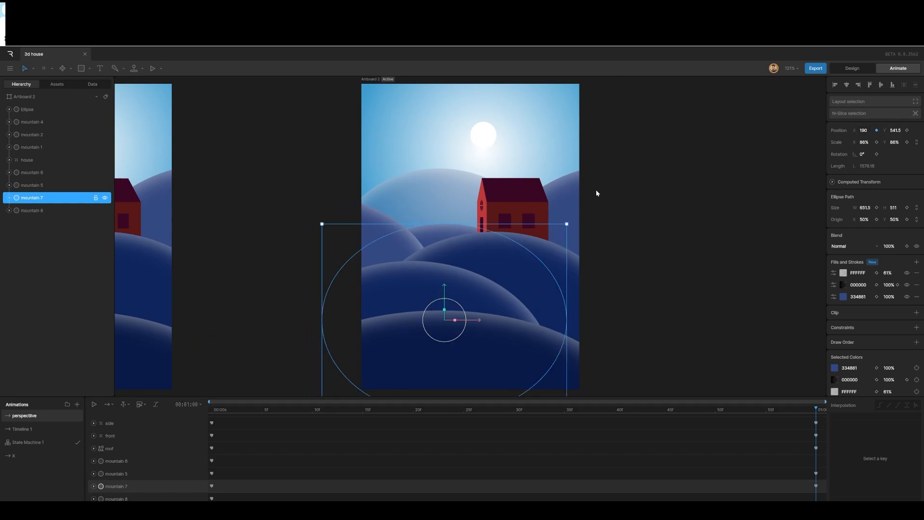
Shift mountain 6 to the left and set mountain 8's X position to 191 at the 1-second mark, previewing the motion.
{"action": "left_click", "coordinate": [556, 203]}
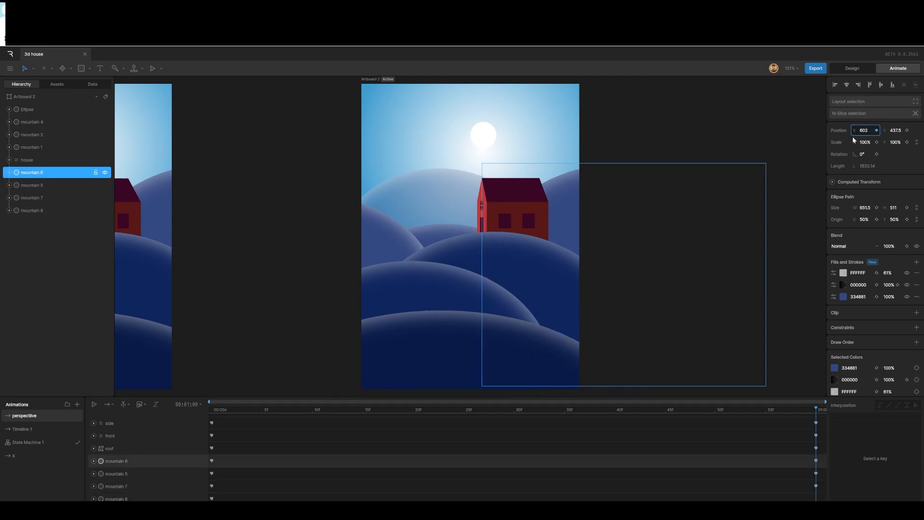
{"action": "key", "text": "space"}
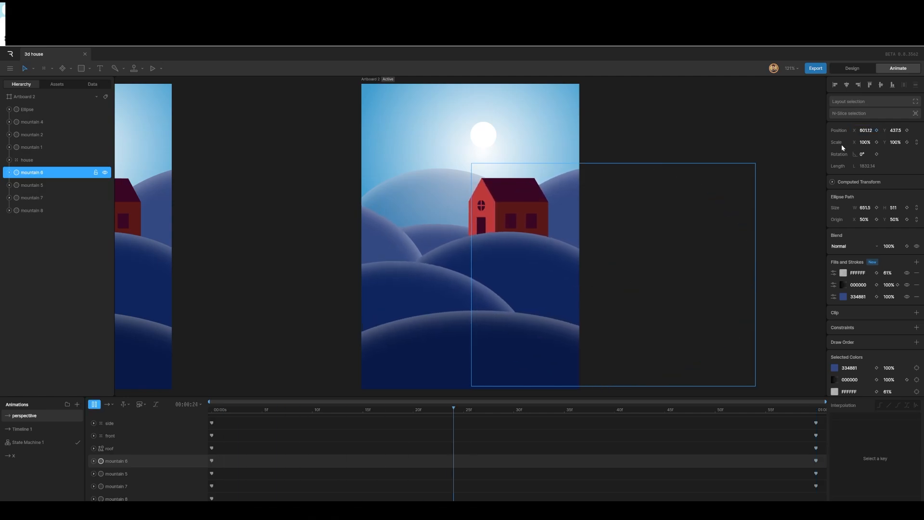
{"action": "left_click", "coordinate": [423, 198]}
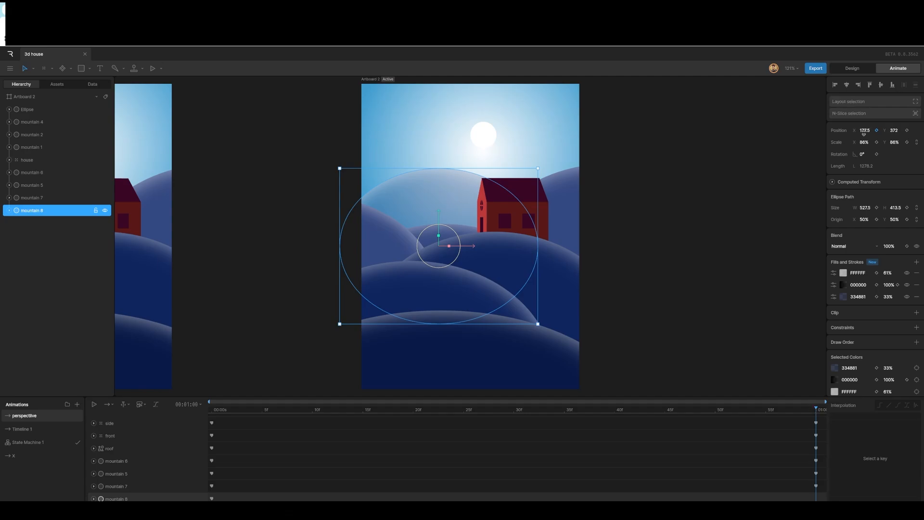
{"action": "left_click_drag", "start_coordinate": [865, 131], "coordinate": [789, 154]}
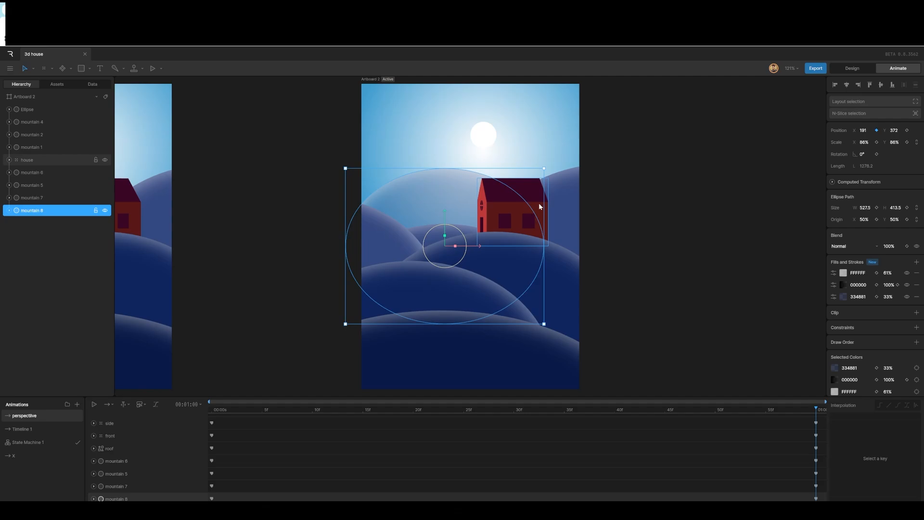
{"action": "key", "text": "space"}
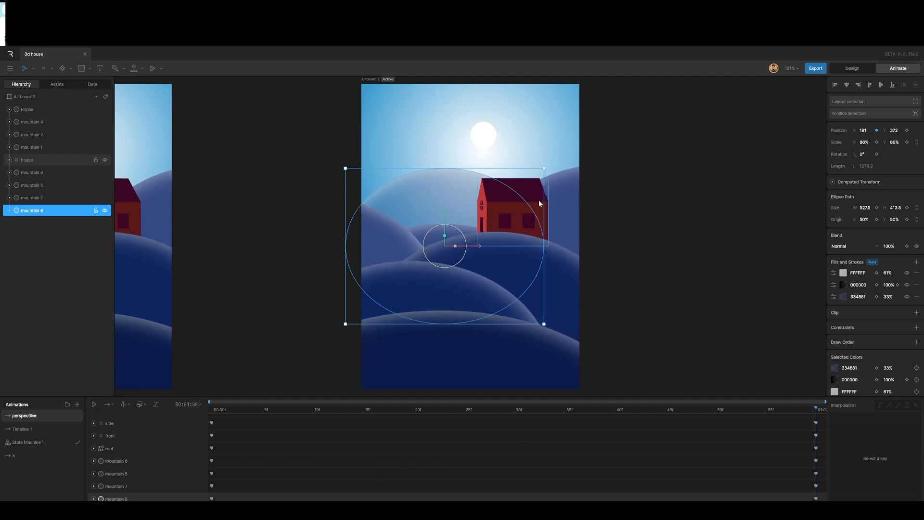
Key the sun ellipse's X position at the 1-second mark and at the start of the perspective timeline.
{"action": "left_click", "coordinate": [489, 136]}
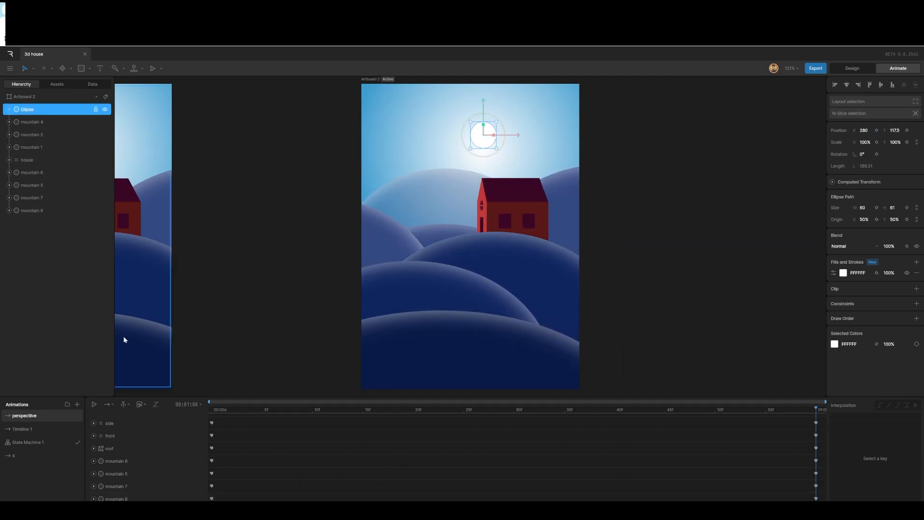
{"action": "left_click", "coordinate": [876, 130]}
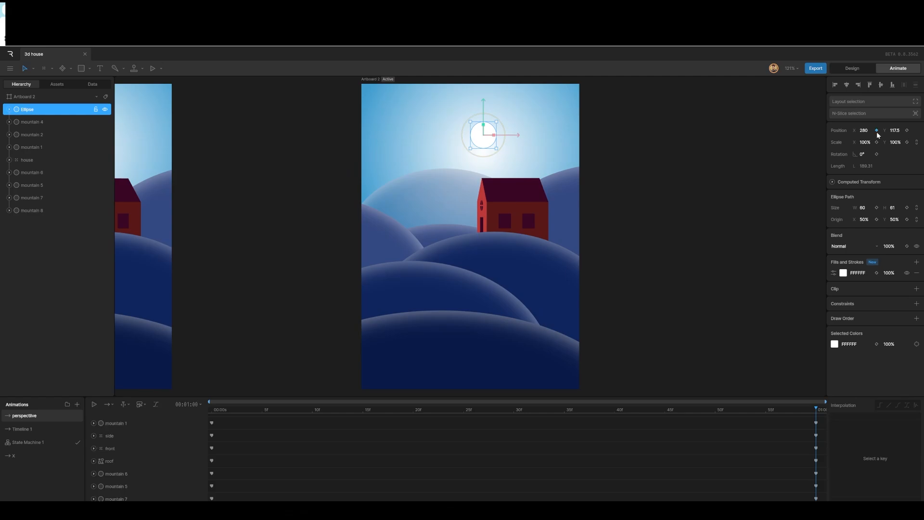
{"action": "left_click_drag", "start_coordinate": [813, 408], "coordinate": [207, 409]}
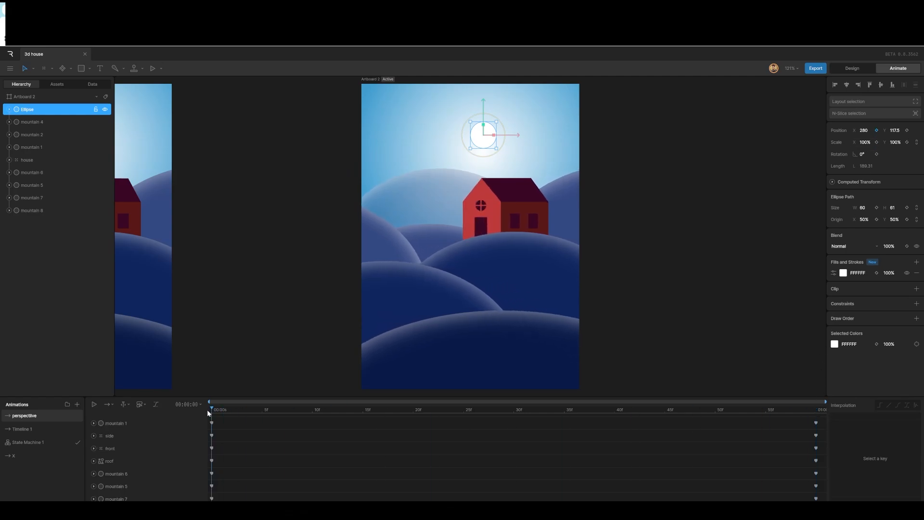
{"action": "left_click", "coordinate": [876, 131]}
Set the sun ellipse's X position to 287 at the 1-second mark and play back the animation.
{"action": "left_click_drag", "start_coordinate": [216, 410], "coordinate": [816, 409]}
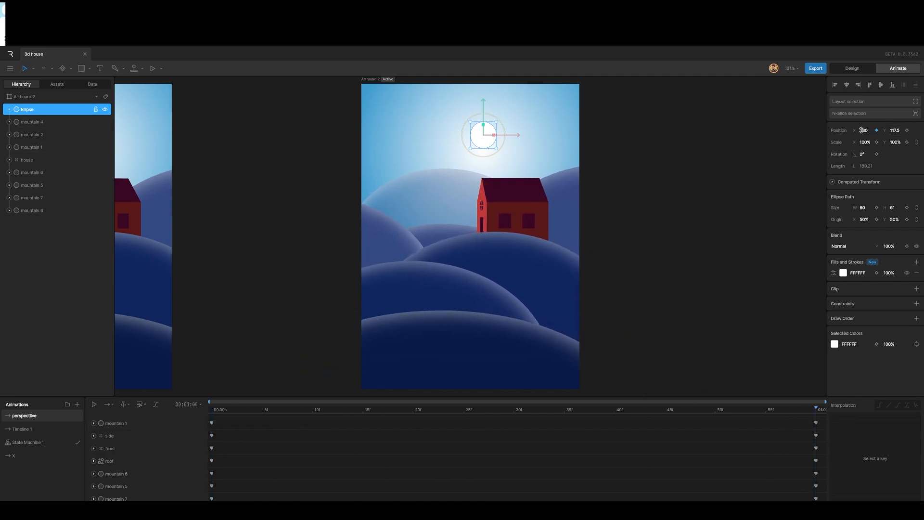
{"action": "left_click_drag", "start_coordinate": [861, 130], "coordinate": [865, 131]}
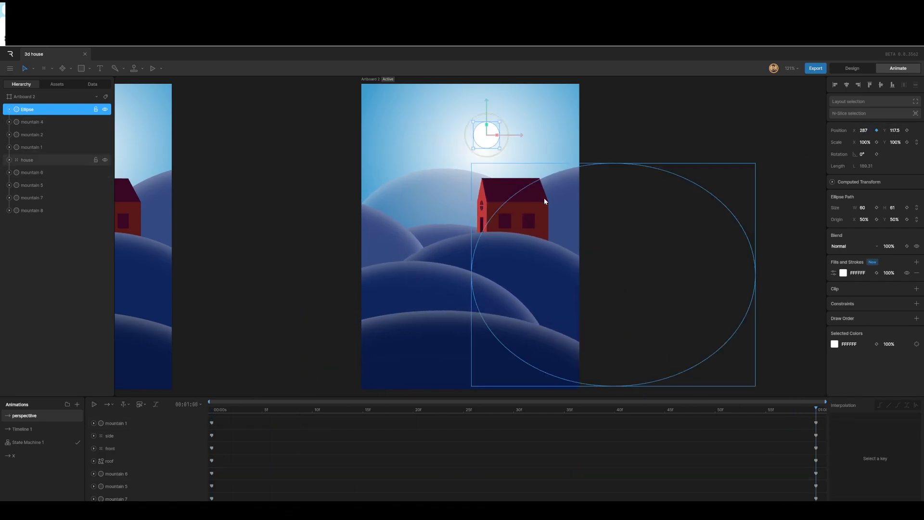
{"action": "left_click", "coordinate": [606, 149]}
{"action": "key", "text": "space"}
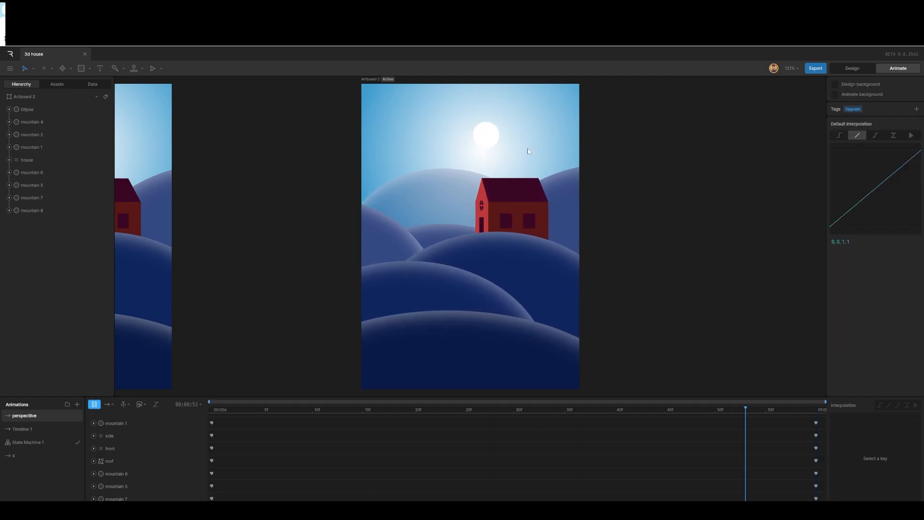
{"action": "key", "text": "space"}
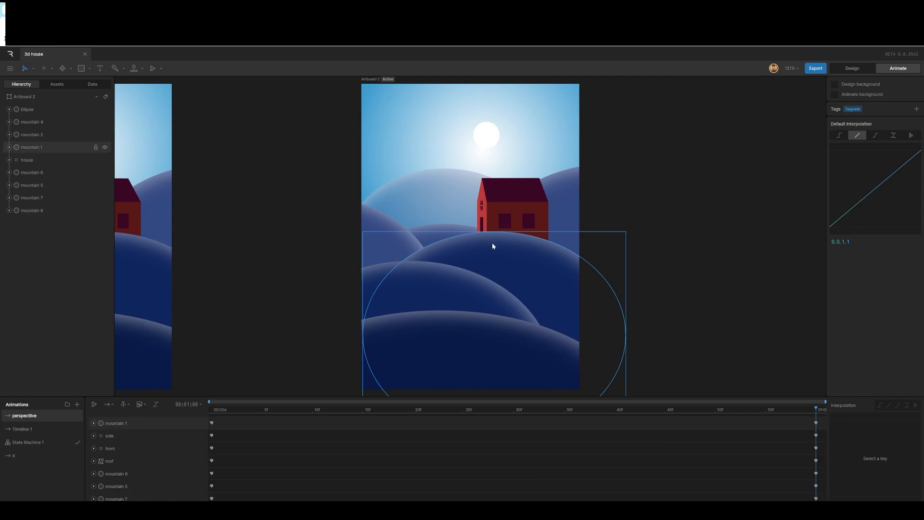
Shift mountain 2 slightly to the left at the 1-second mark and preview the motion.
{"action": "left_click", "coordinate": [454, 293]}
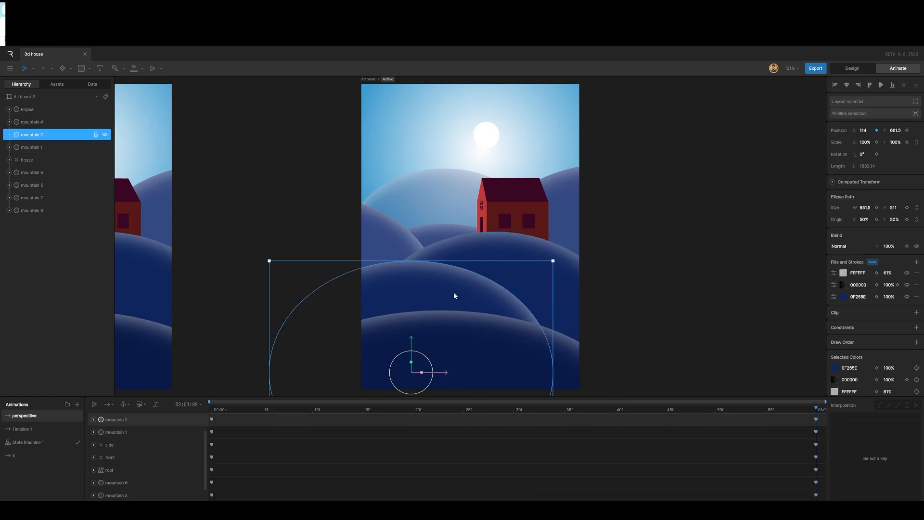
{"action": "left_click_drag", "start_coordinate": [863, 131], "coordinate": [837, 140]}
{"action": "key", "text": "space"}
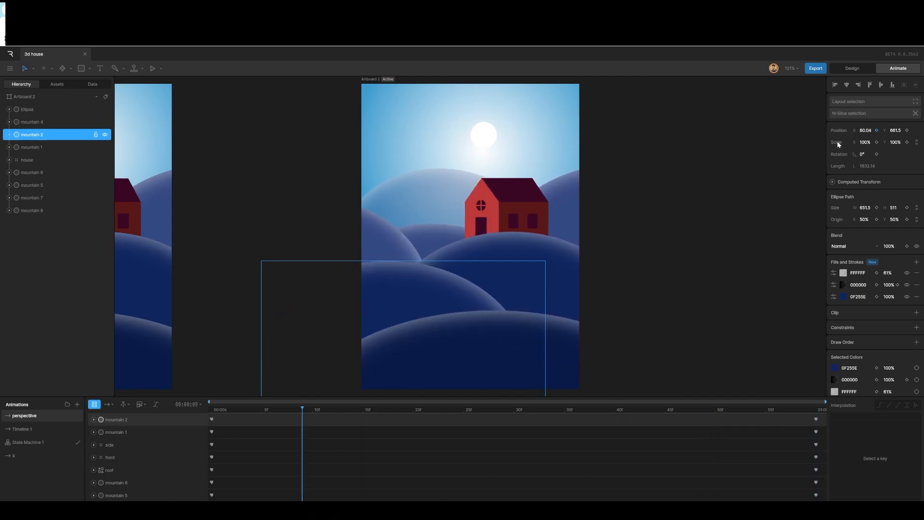
Fine-tune mountain 8's X position at the 1-second mark and play back the animation.
{"action": "left_click", "coordinate": [414, 183]}
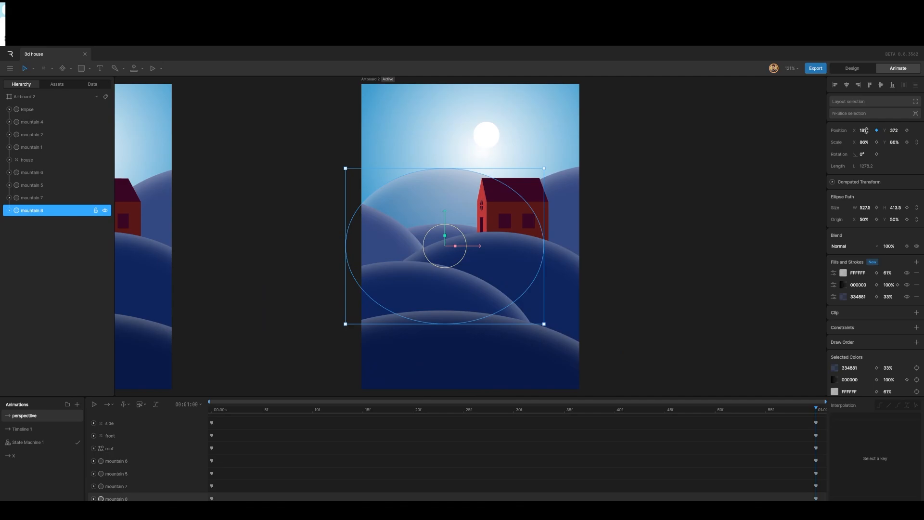
{"action": "left_click_drag", "start_coordinate": [866, 130], "coordinate": [866, 128]}
{"action": "key", "text": "space"}
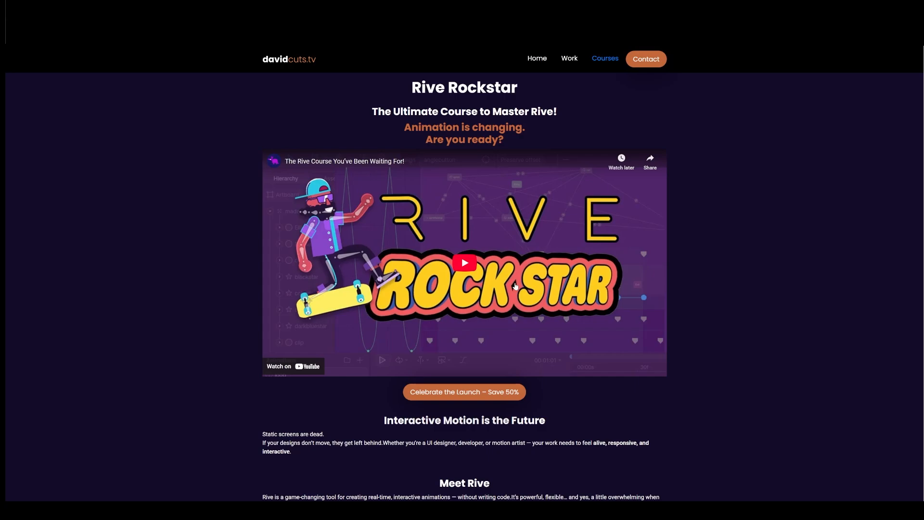
On the davidcuts.tv Rive Rockstar course page, try the person, chat and bell icons in the navigation bar demo.
{"action": "scroll", "coordinate": [515, 286], "scroll_direction": "down", "scroll_amount": 10}
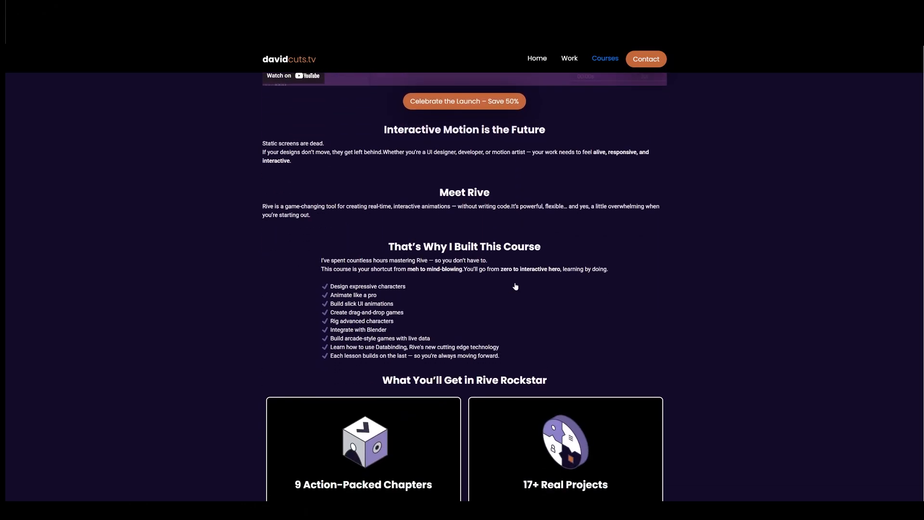
{"action": "scroll", "coordinate": [515, 286], "scroll_direction": "down", "scroll_amount": 10}
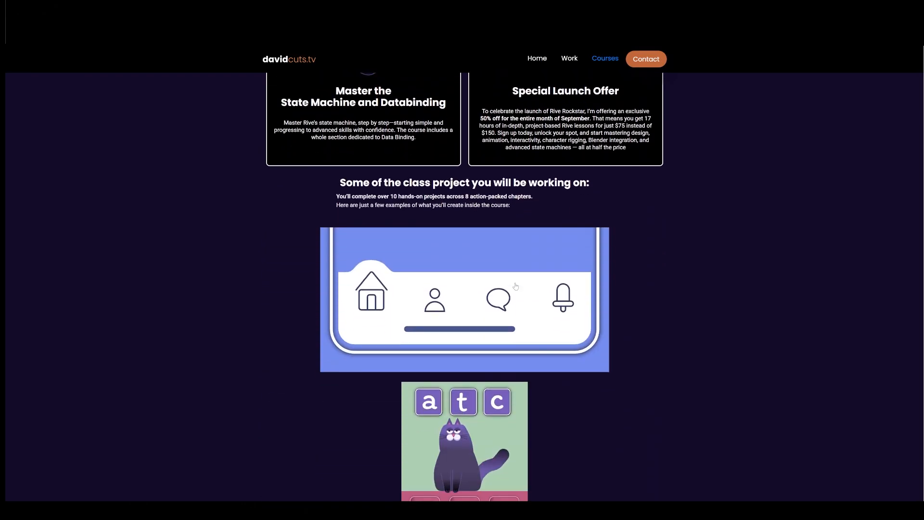
{"action": "left_click", "coordinate": [436, 299]}
{"action": "left_click", "coordinate": [498, 299]}
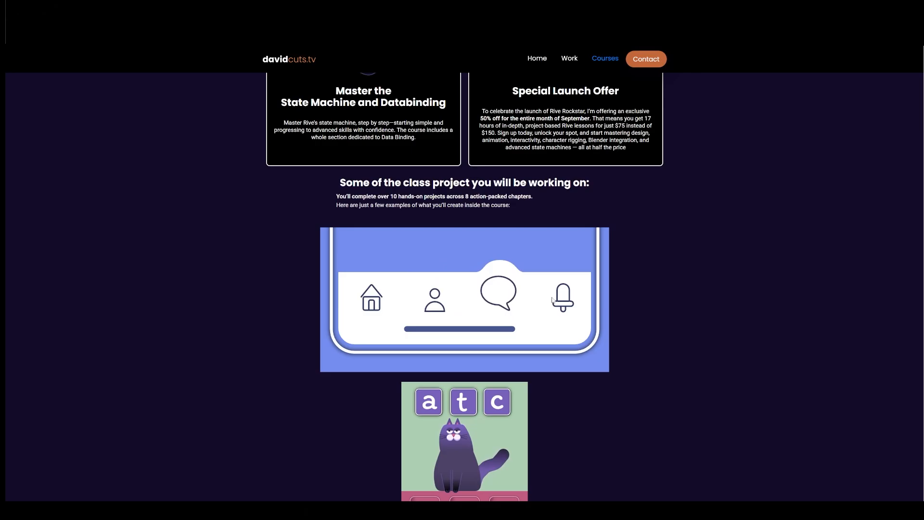
{"action": "left_click", "coordinate": [562, 299]}
Spell "cat" in the cat puzzle demo by placing the letter tiles in the empty slots.
{"action": "scroll", "coordinate": [535, 281], "scroll_direction": "down", "scroll_amount": 4}
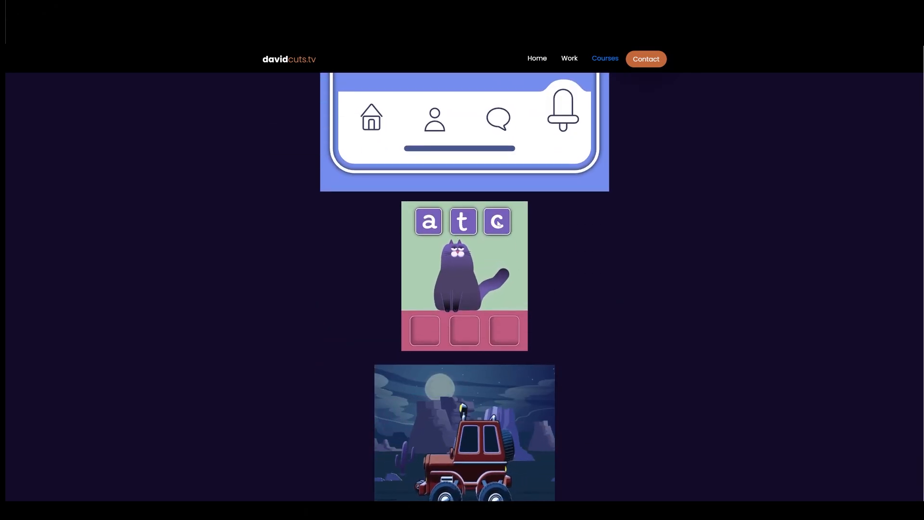
{"action": "left_click_drag", "start_coordinate": [498, 221], "coordinate": [428, 331]}
{"action": "left_click_drag", "start_coordinate": [429, 221], "coordinate": [464, 330]}
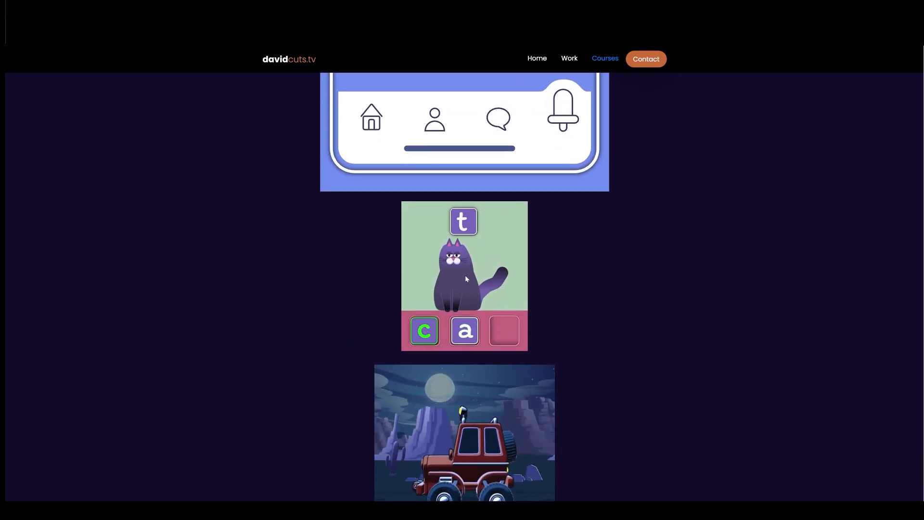
{"action": "left_click_drag", "start_coordinate": [461, 226], "coordinate": [504, 331]}
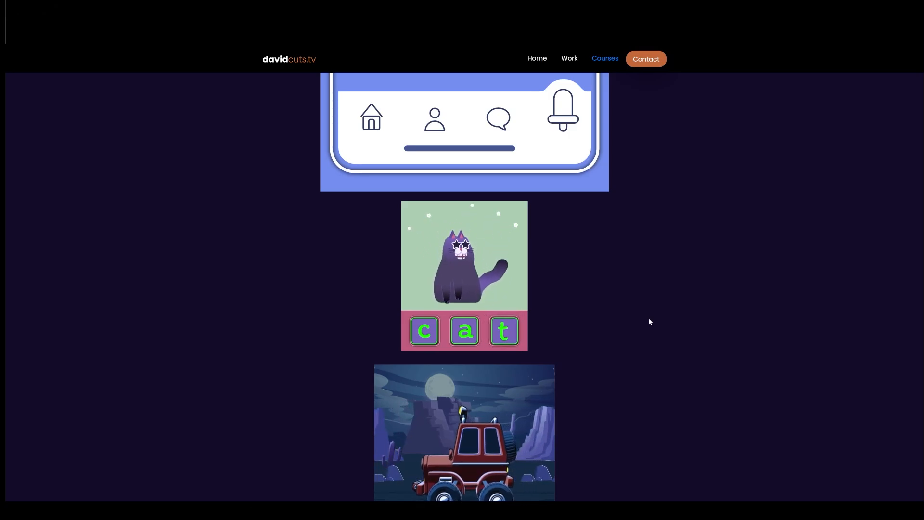
View the jeep demo, then start the SK8BOARD game and make the skateboarder dodge the obstacles.
{"action": "scroll", "coordinate": [649, 321], "scroll_direction": "down", "scroll_amount": 1}
{"action": "scroll", "coordinate": [649, 321], "scroll_direction": "down", "scroll_amount": 5}
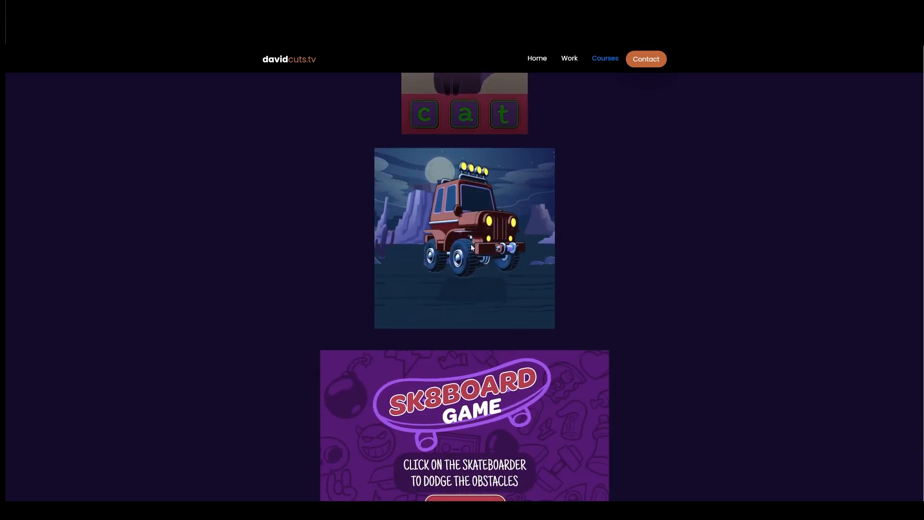
{"action": "scroll", "coordinate": [472, 247], "scroll_direction": "down", "scroll_amount": 3}
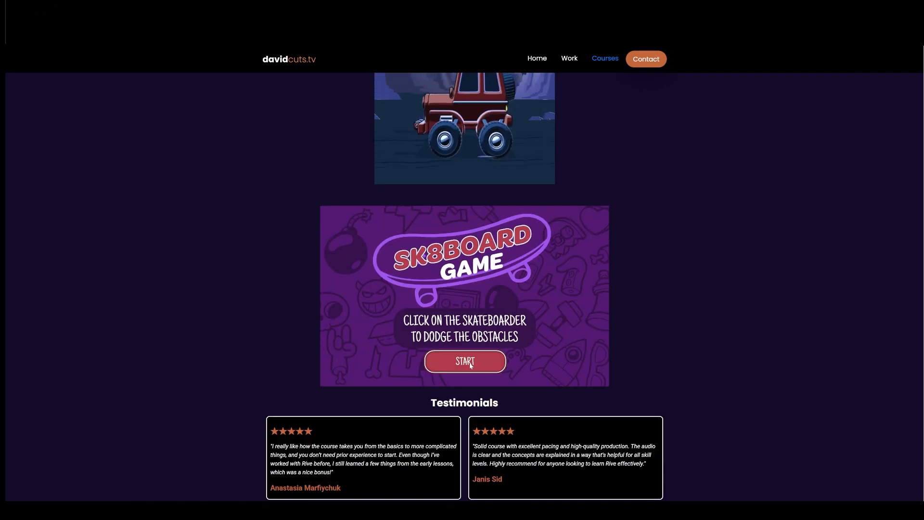
{"action": "left_click", "coordinate": [470, 361]}
{"action": "left_click", "coordinate": [469, 363]}
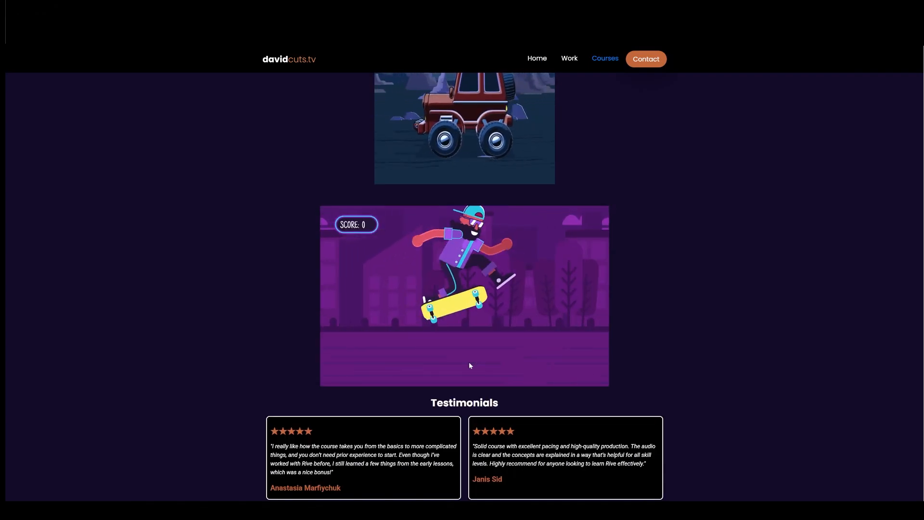
{"action": "left_click", "coordinate": [459, 341]}
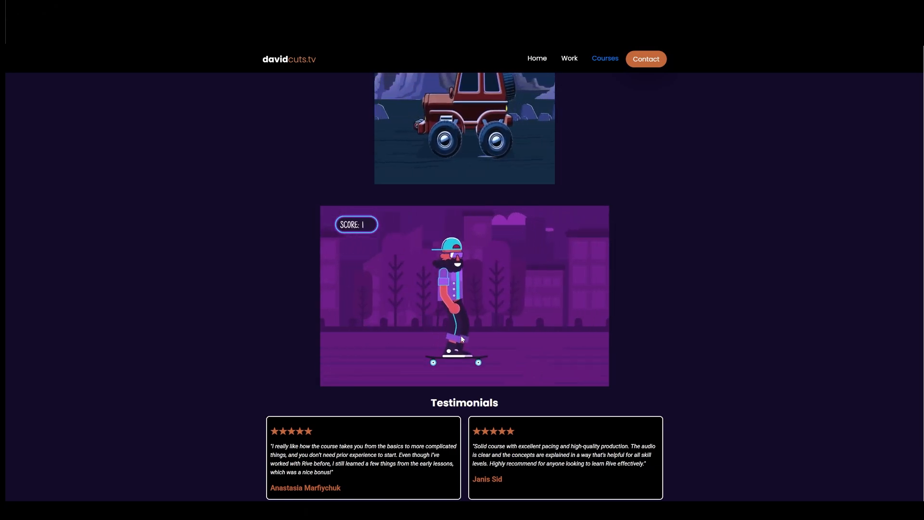
{"action": "left_click", "coordinate": [461, 335]}
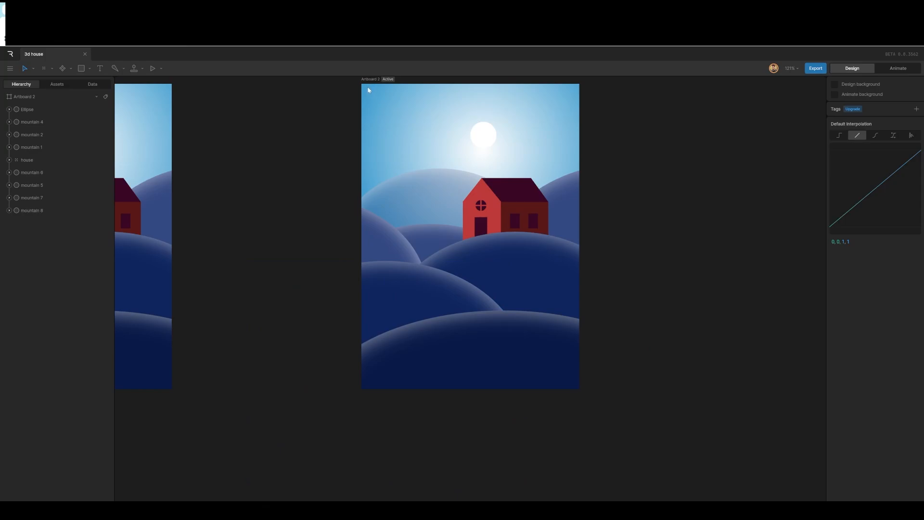
Back in Rive, draw a rectangle about 450 by 623 over Artboard 2 and set its size to 500 by 800.
{"action": "mouse_move", "coordinate": [366, 85]}
{"action": "left_mouse_down"}
{"action": "mouse_move", "coordinate": [488, 270]}
{"action": "mouse_move", "coordinate": [564, 361]}
{"action": "left_mouse_up"}
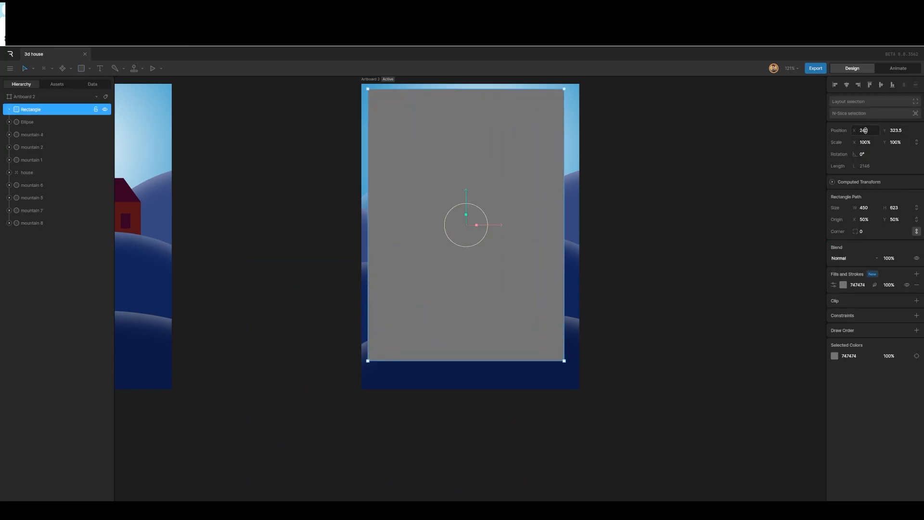
{"action": "left_click", "coordinate": [864, 207]}
{"action": "type", "text": "600"}
{"action": "key", "text": "Tab"}
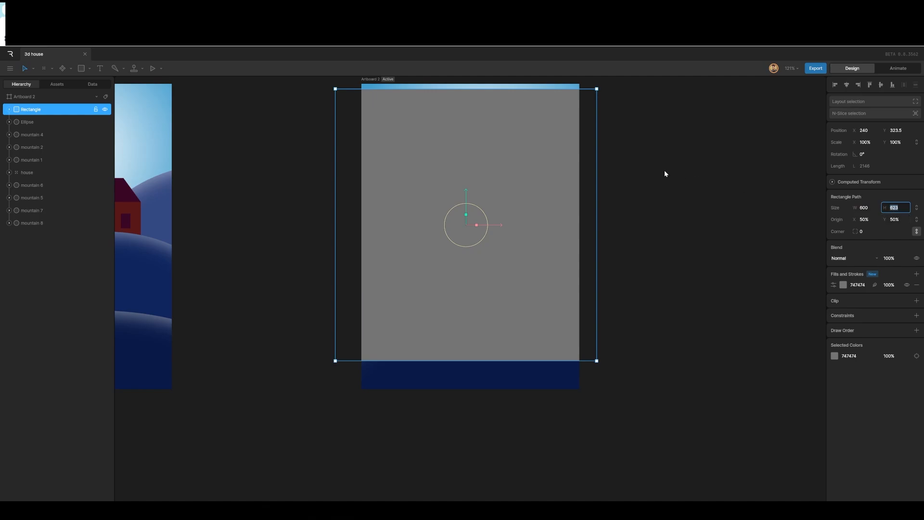
{"action": "type", "text": "800"}
{"action": "left_click", "coordinate": [859, 208]}
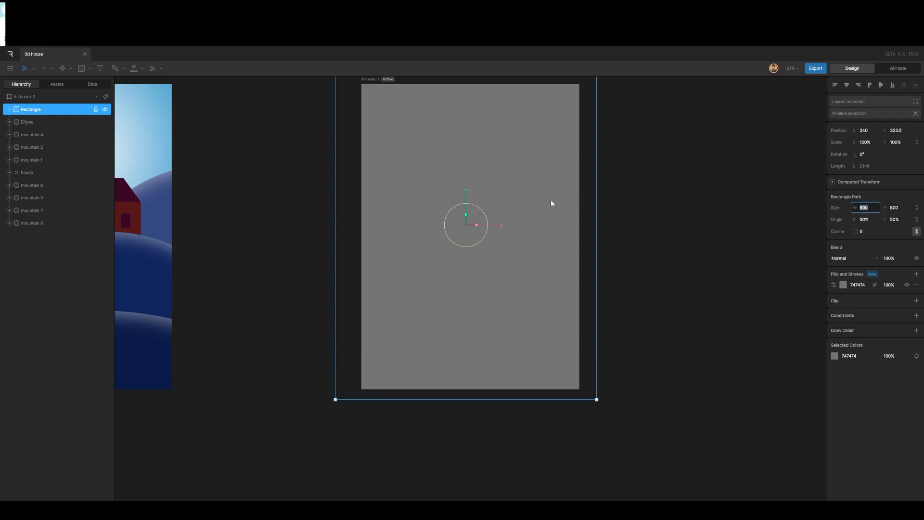
{"action": "type", "text": "500"}
{"action": "key", "text": "Return"}
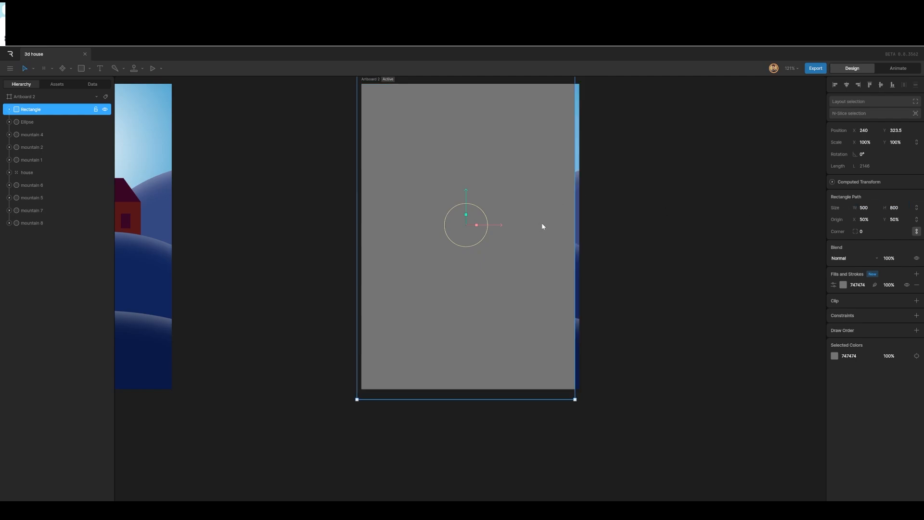
Center the rectangle horizontally on Artboard 2 and set its height to 700.
{"action": "left_click", "coordinate": [847, 84]}
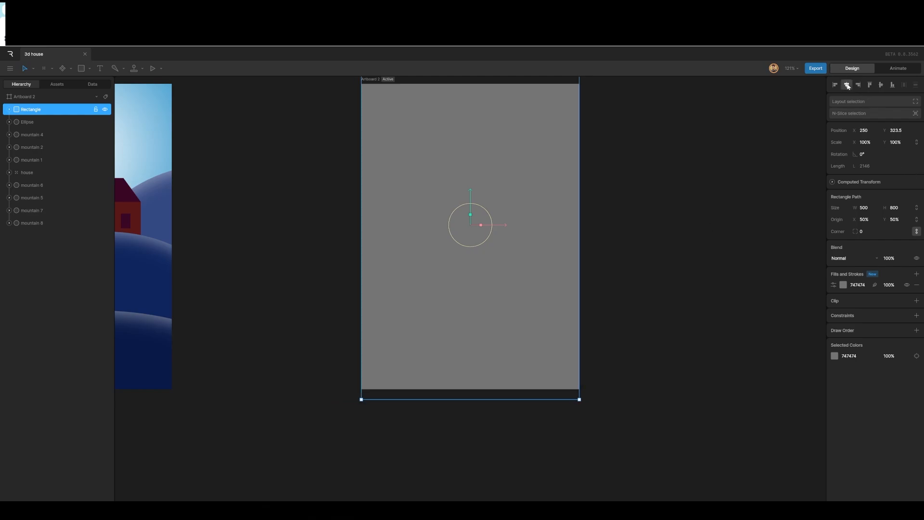
{"action": "left_click", "coordinate": [889, 208]}
{"action": "type", "text": "600"}
{"action": "key", "text": "Return"}
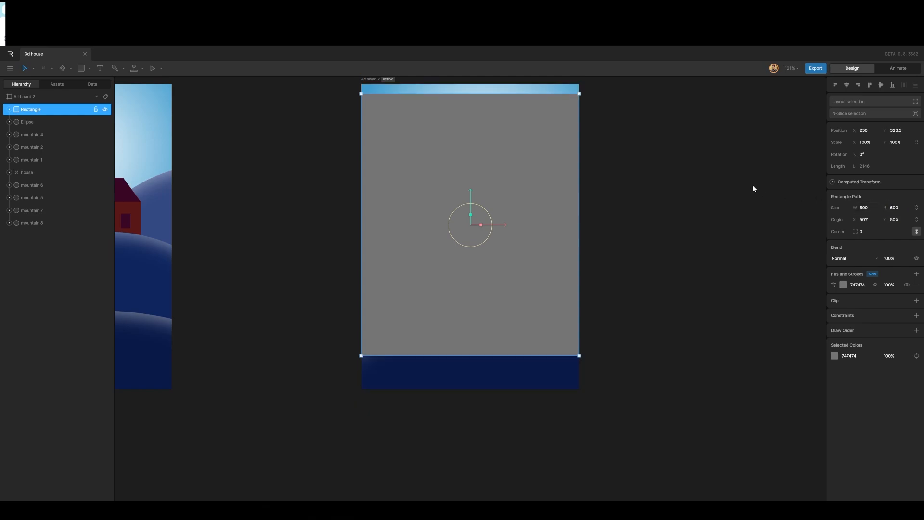
{"action": "left_click", "coordinate": [894, 207]}
{"action": "type", "text": "7"}
{"action": "left_click", "coordinate": [669, 225]}
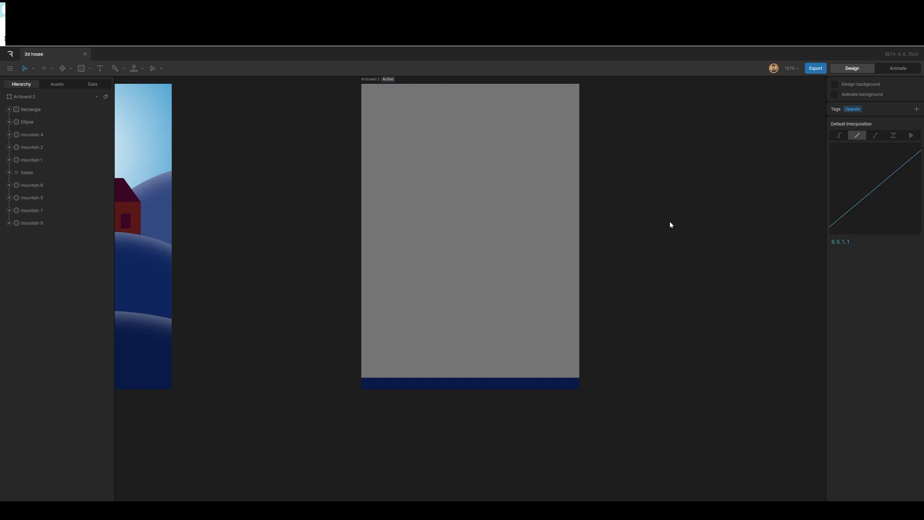
Align the rectangle to the bottom edge of Artboard 2 and remove its fill.
{"action": "left_click", "coordinate": [471, 192]}
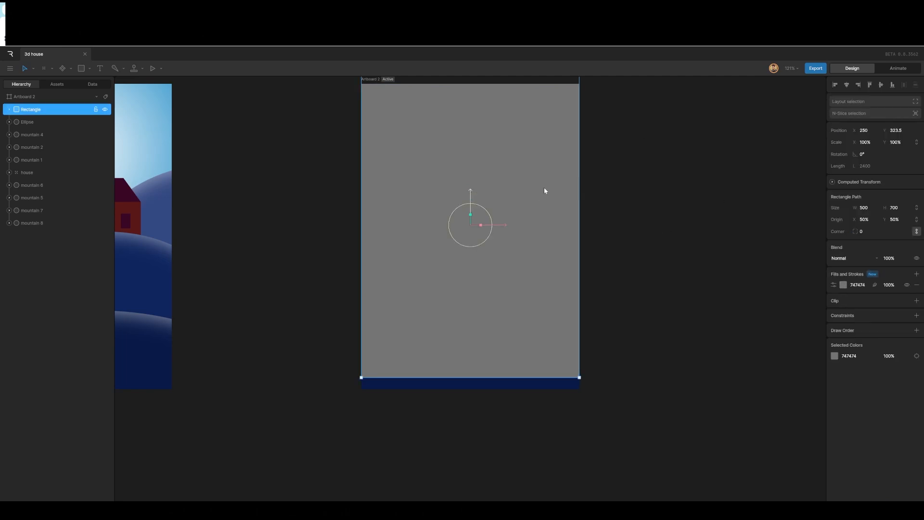
{"action": "left_click", "coordinate": [893, 85]}
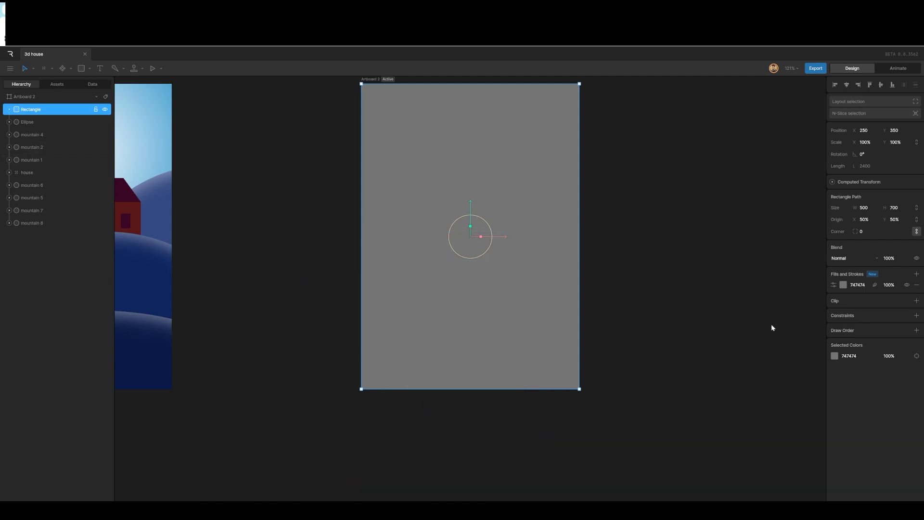
{"action": "left_click", "coordinate": [916, 284]}
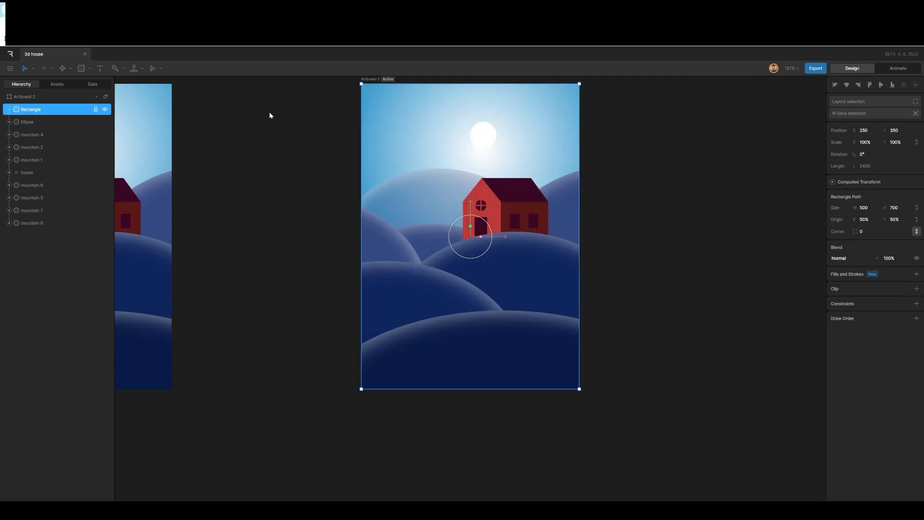
Rename the rectangle as hb and switch to Animate mode.
{"action": "double_click", "coordinate": [40, 110]}
{"action": "type", "text": "Nb"}
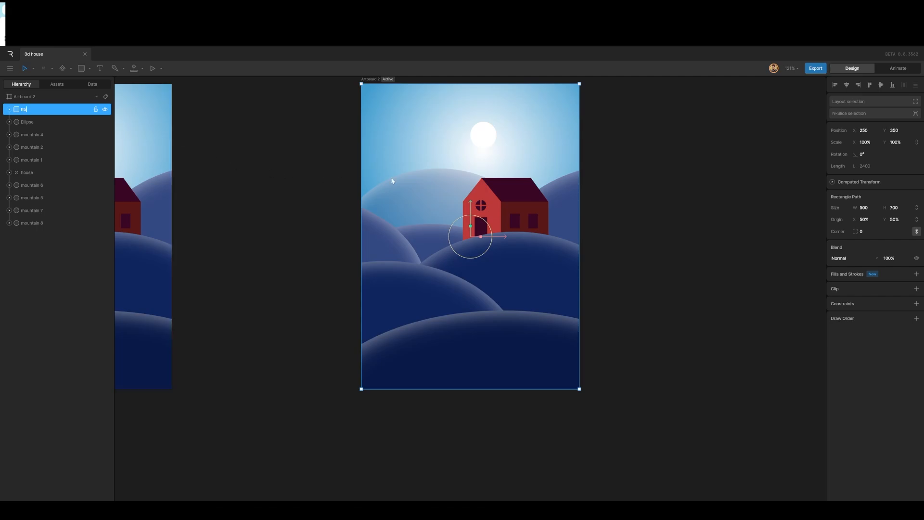
{"action": "left_click", "coordinate": [667, 207]}
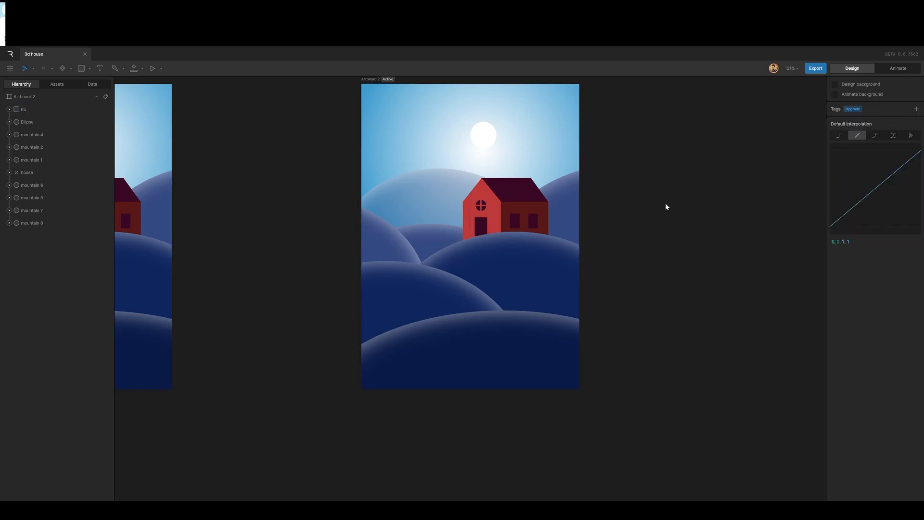
{"action": "left_click", "coordinate": [898, 68]}
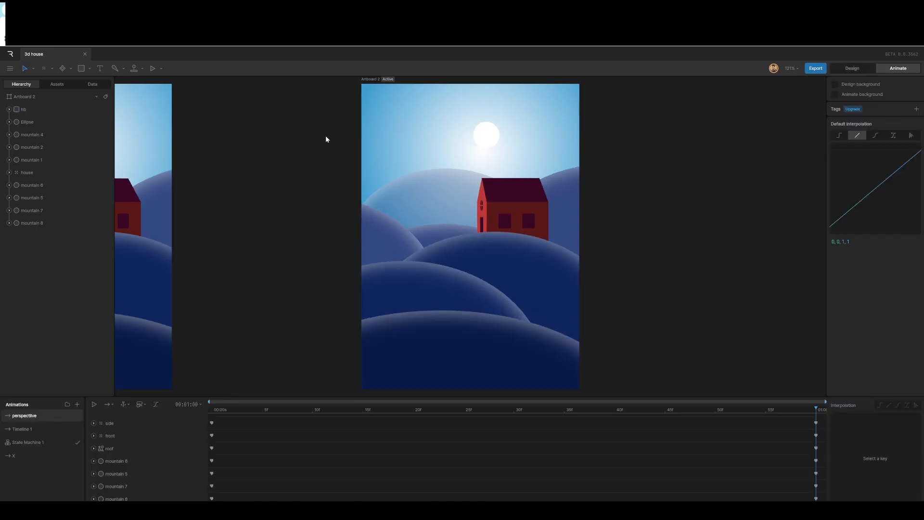
Back in Design mode, place a group at the house's lower-left corner on Artboard 2 and name it tracker.
{"action": "left_click", "coordinate": [853, 69]}
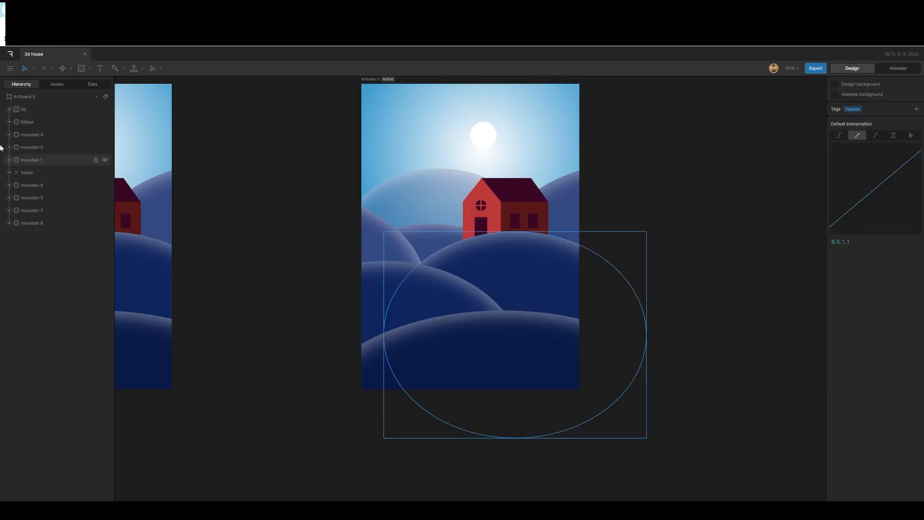
{"action": "left_click", "coordinate": [463, 241]}
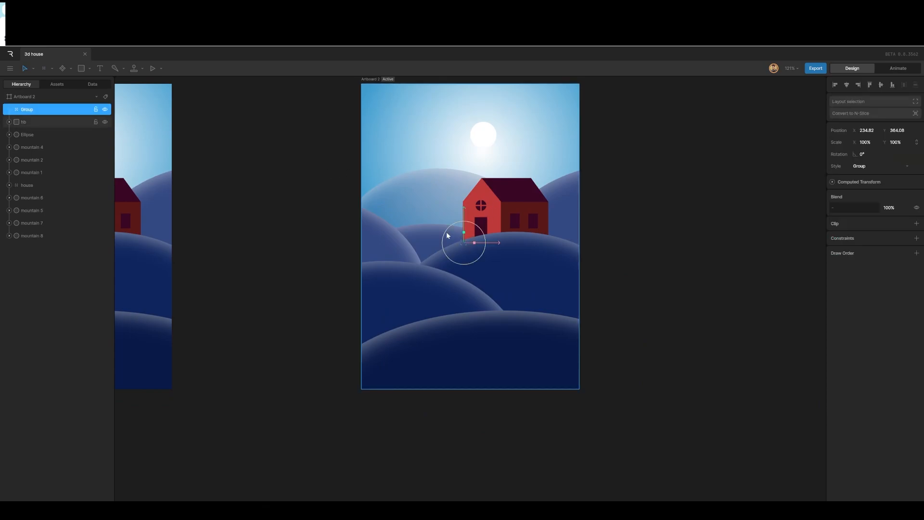
{"action": "double_click", "coordinate": [29, 110]}
{"action": "type", "text": "tracker"}
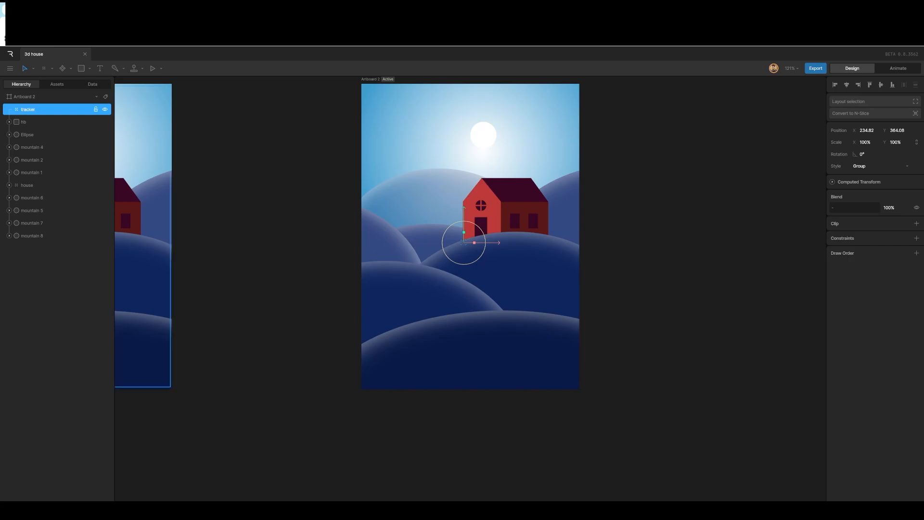
{"action": "left_click", "coordinate": [253, 188]}
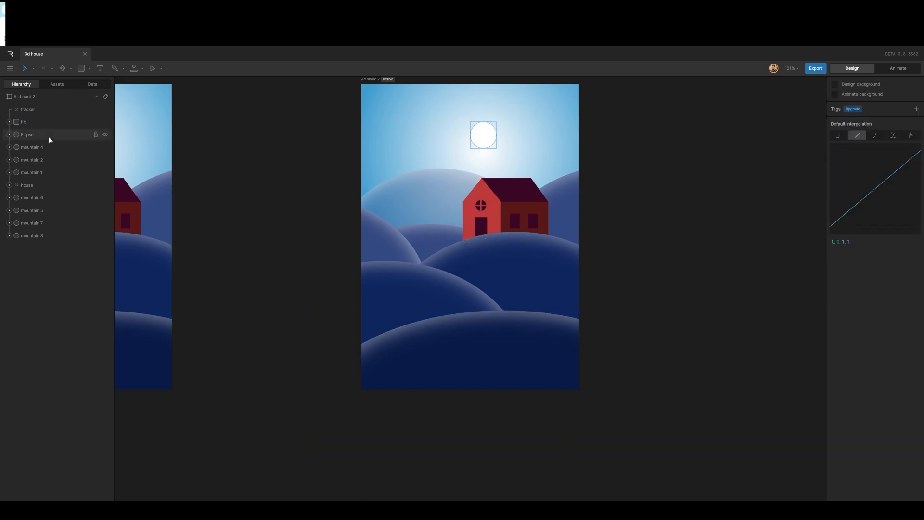
Change the tracker group's style to Target.
{"action": "left_click", "coordinate": [29, 109]}
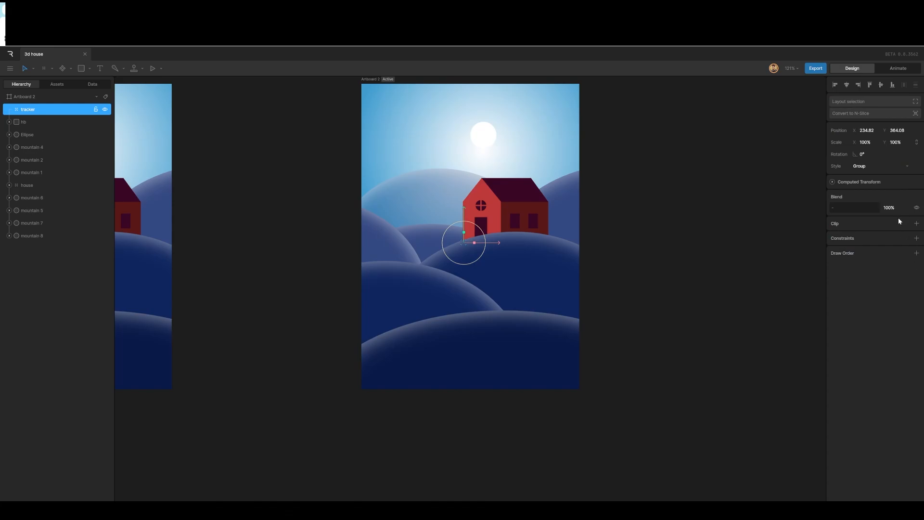
{"action": "left_click", "coordinate": [879, 164]}
{"action": "left_click", "coordinate": [879, 174]}
{"action": "left_click", "coordinate": [680, 201]}
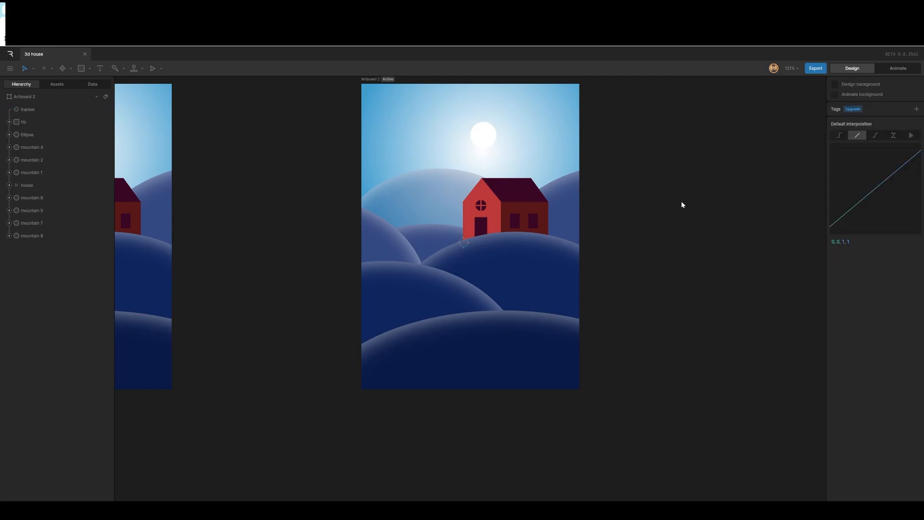
Draw a joystick about 614 by 26 above Artboard 2 and enable drawing it in world space.
{"action": "left_click_drag", "start_coordinate": [663, 211], "coordinate": [674, 284]}
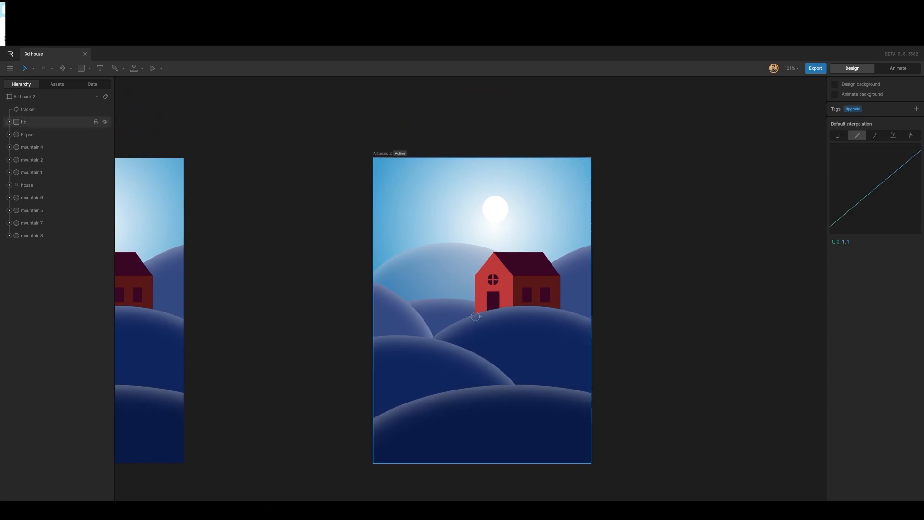
{"action": "mouse_move", "coordinate": [366, 118]}
{"action": "left_mouse_down"}
{"action": "mouse_move", "coordinate": [458, 137]}
{"action": "mouse_move", "coordinate": [599, 138]}
{"action": "left_mouse_up"}
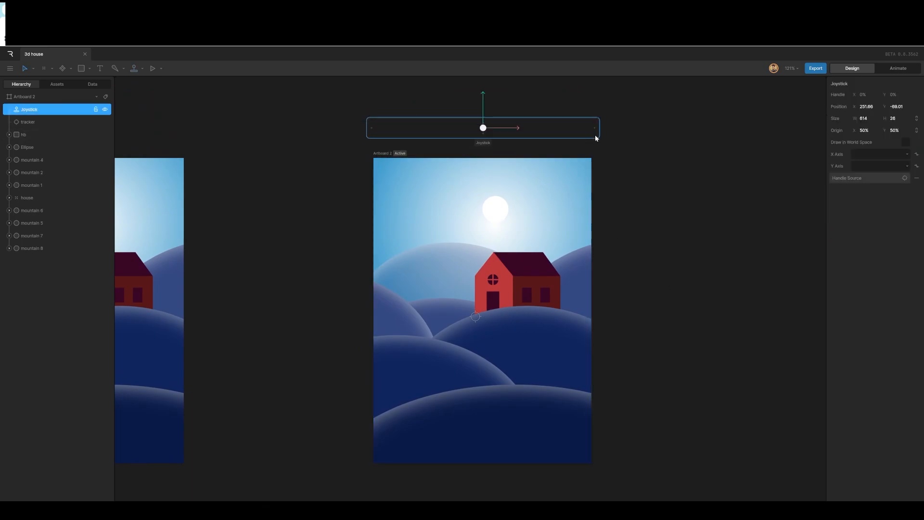
{"action": "left_click", "coordinate": [906, 142]}
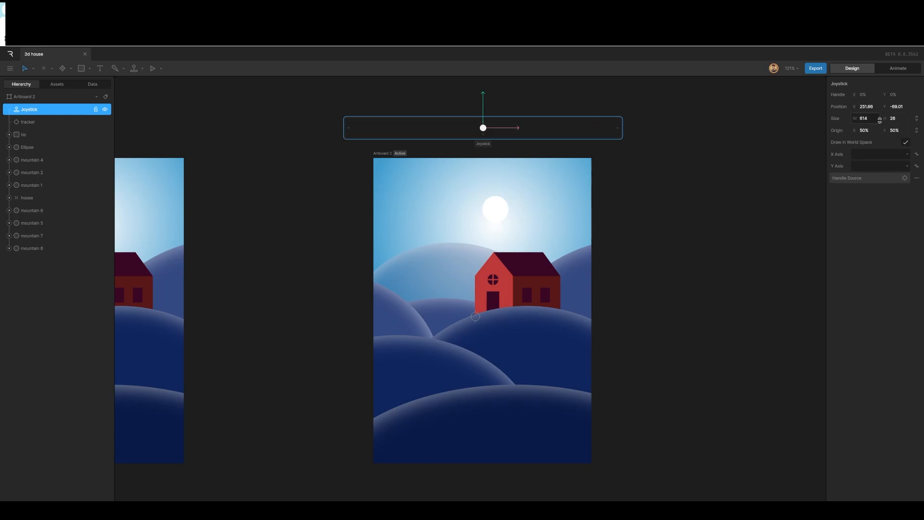
Set the joystick's width to 500 and assign the perspective timeline to its X axis.
{"action": "left_click", "coordinate": [868, 119]}
{"action": "type", "text": "500"}
{"action": "key", "text": "Return"}
{"action": "left_click", "coordinate": [906, 158]}
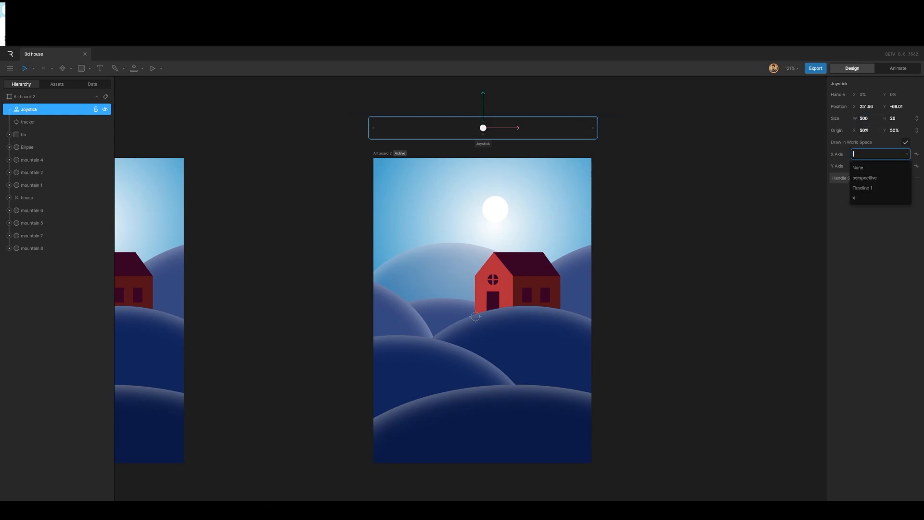
{"action": "left_click", "coordinate": [869, 181]}
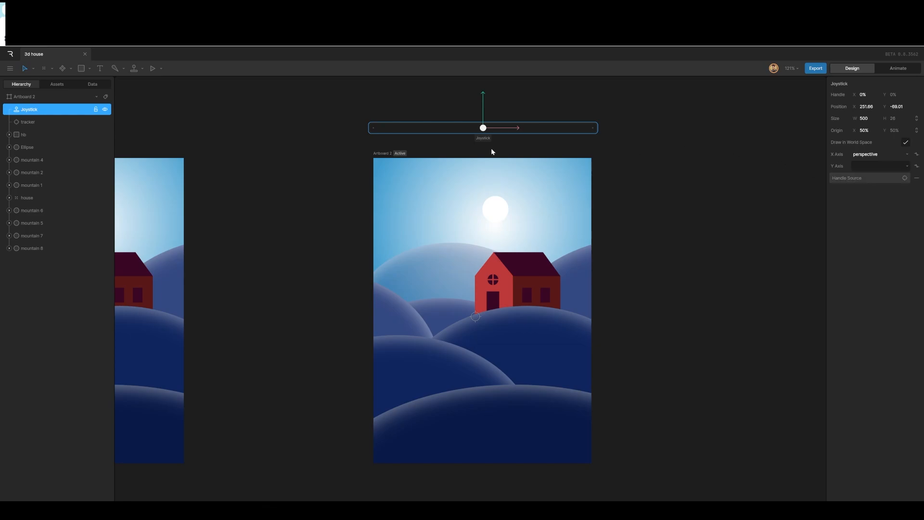
Place a new group on the joystick's handle and set its style to Target.
{"action": "key", "text": "g"}
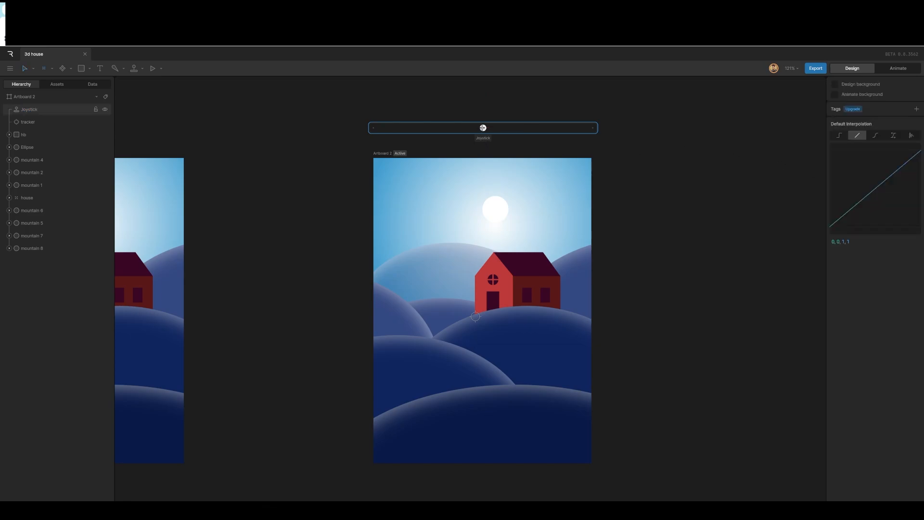
{"action": "left_click", "coordinate": [483, 127]}
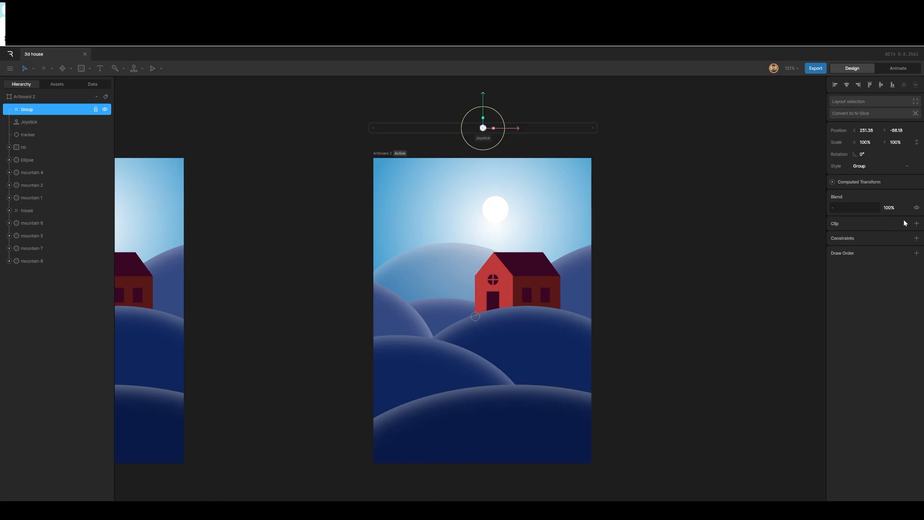
{"action": "left_click", "coordinate": [876, 166]}
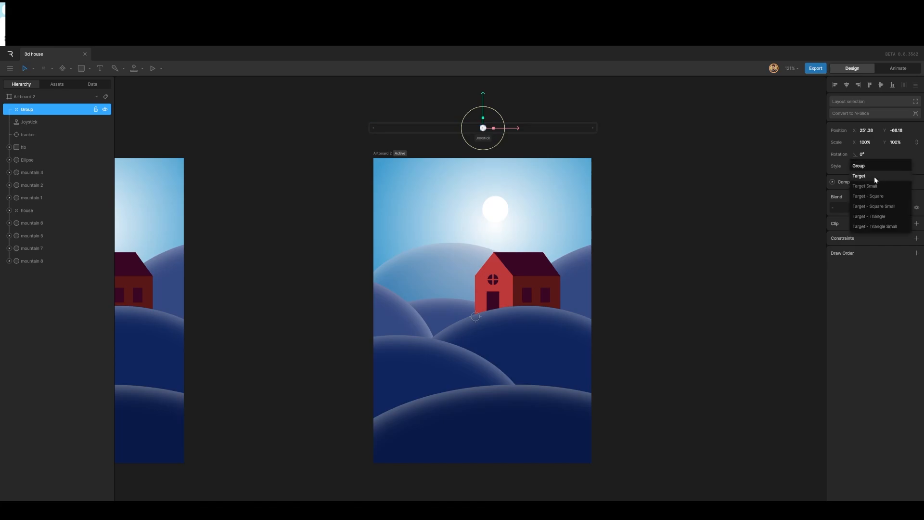
{"action": "left_click", "coordinate": [874, 179]}
Rename the group on the joystick's handle as handle source.
{"action": "double_click", "coordinate": [33, 114]}
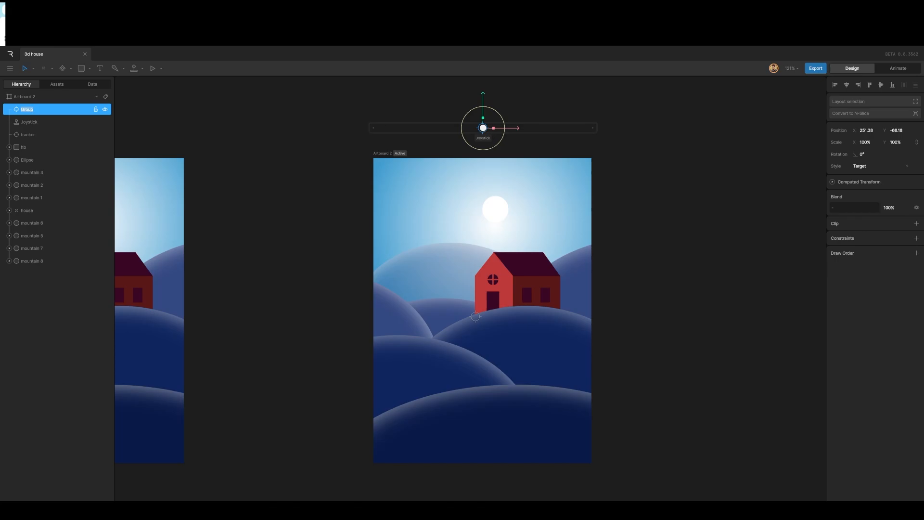
{"action": "type", "text": "hi"}
{"action": "type", "text": "ndle source"}
{"action": "left_click", "coordinate": [683, 206]}
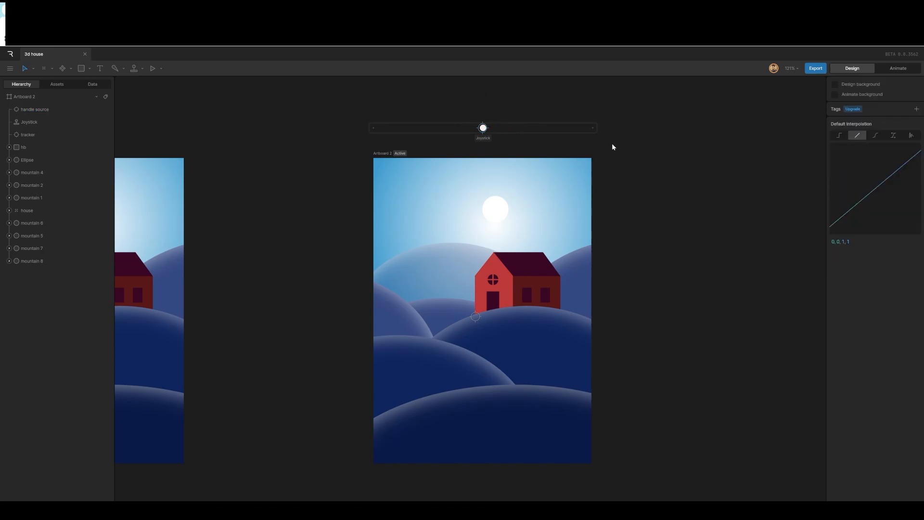
Link the joystick's Handle Source to the handle source group.
{"action": "left_click", "coordinate": [581, 129]}
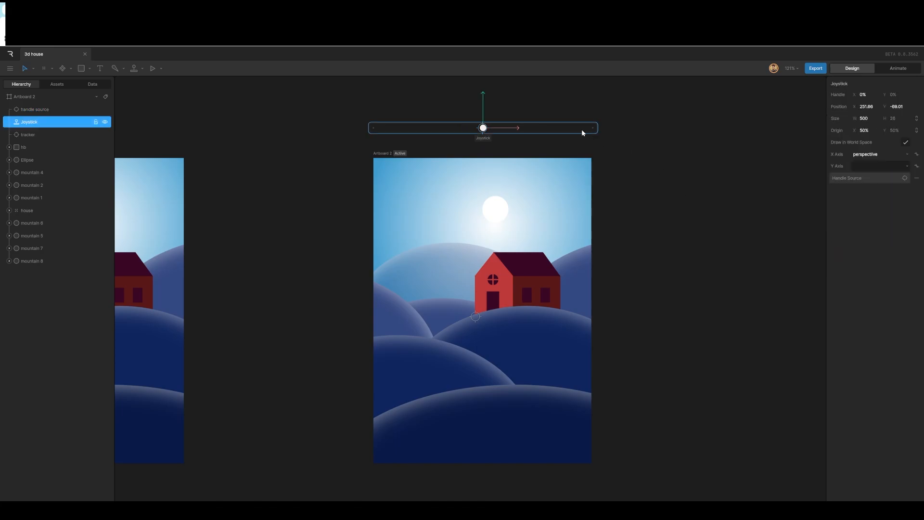
{"action": "left_click", "coordinate": [907, 166]}
{"action": "left_click", "coordinate": [833, 218]}
{"action": "left_click", "coordinate": [874, 179]}
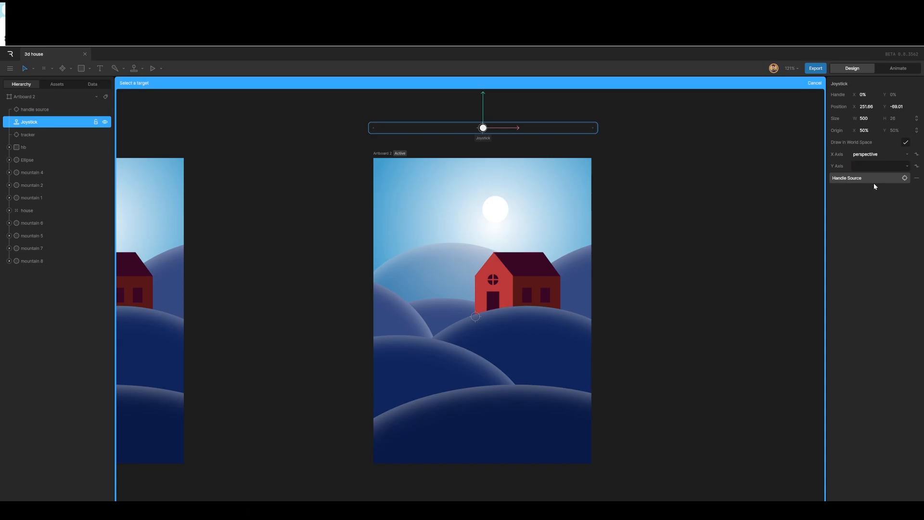
{"action": "left_click", "coordinate": [30, 110]}
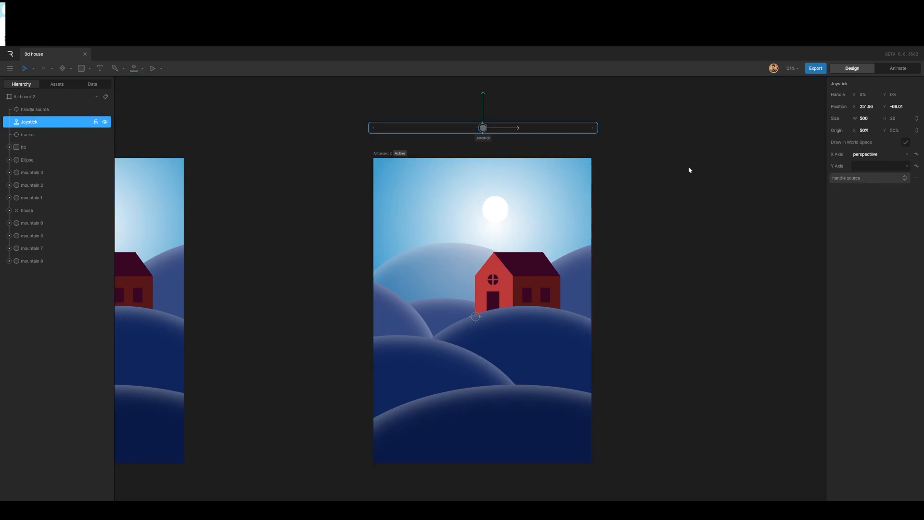
In Animate mode, open State Machine 1 and add a listener without a target.
{"action": "left_click", "coordinate": [897, 69]}
{"action": "left_click", "coordinate": [33, 443]}
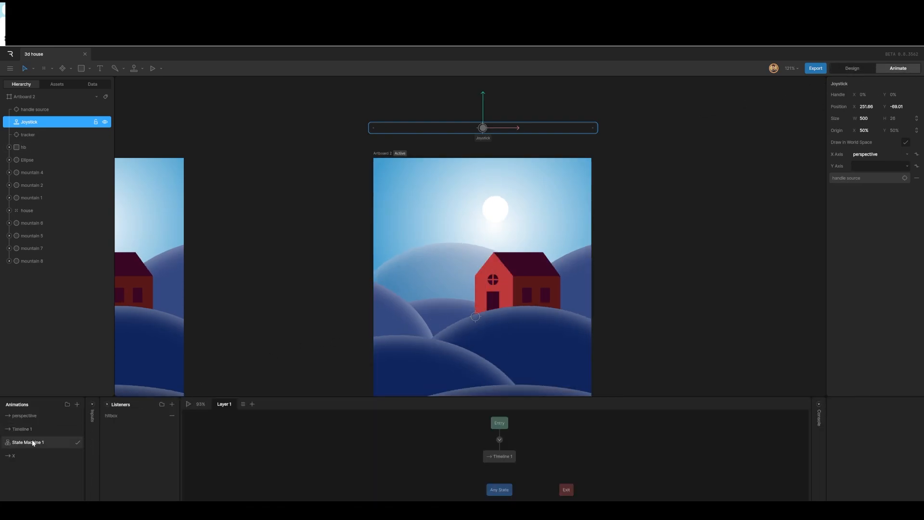
{"action": "left_click", "coordinate": [172, 404]}
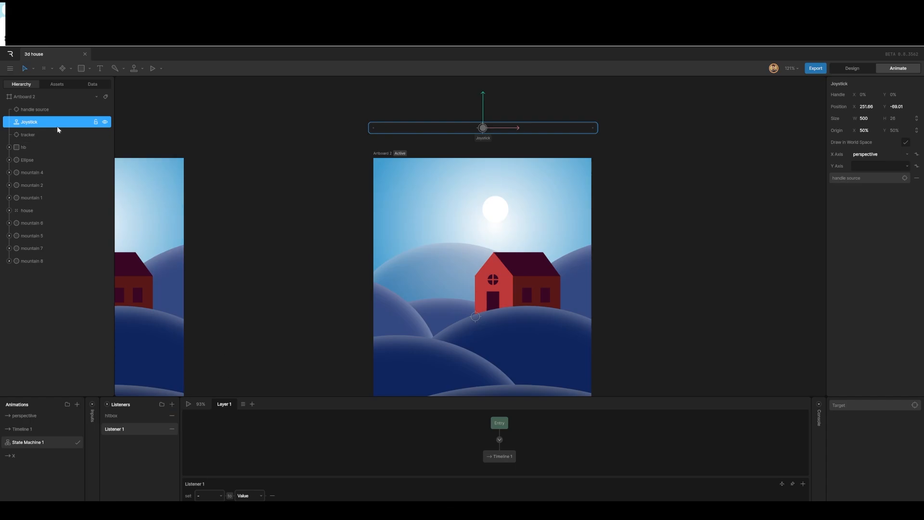
Add a listener for the hb rectangle and set its trigger to Pointer Move.
{"action": "left_click", "coordinate": [26, 148]}
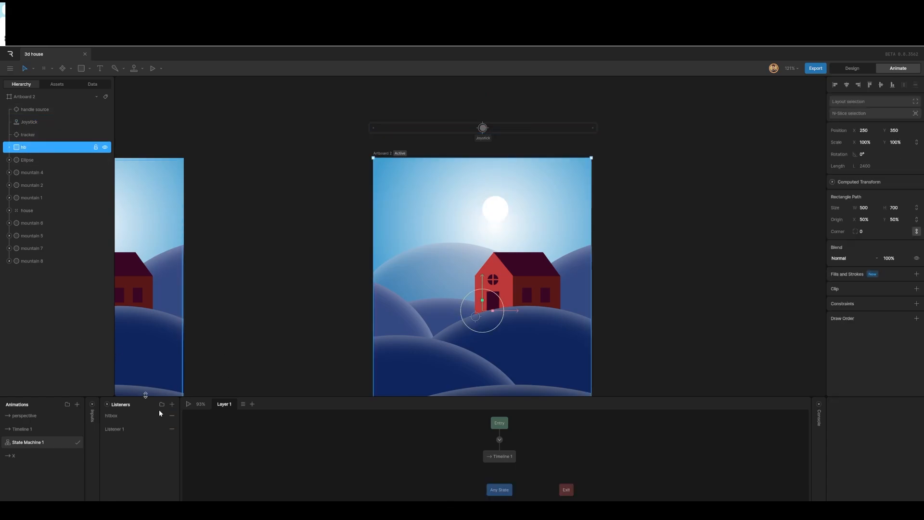
{"action": "left_click", "coordinate": [172, 404]}
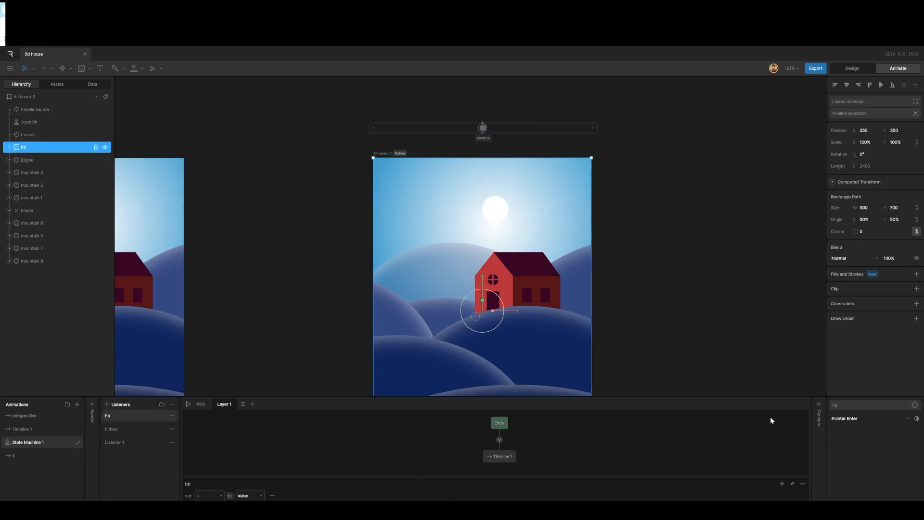
{"action": "left_click", "coordinate": [864, 421]}
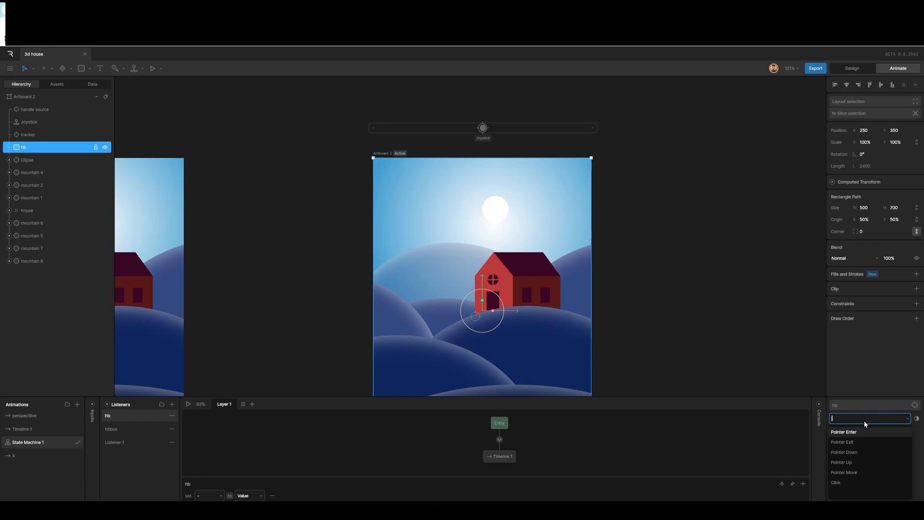
{"action": "left_click", "coordinate": [855, 472]}
Replace the hb listener's default action with an Align Target action that aligns tracker.
{"action": "left_click", "coordinate": [273, 495]}
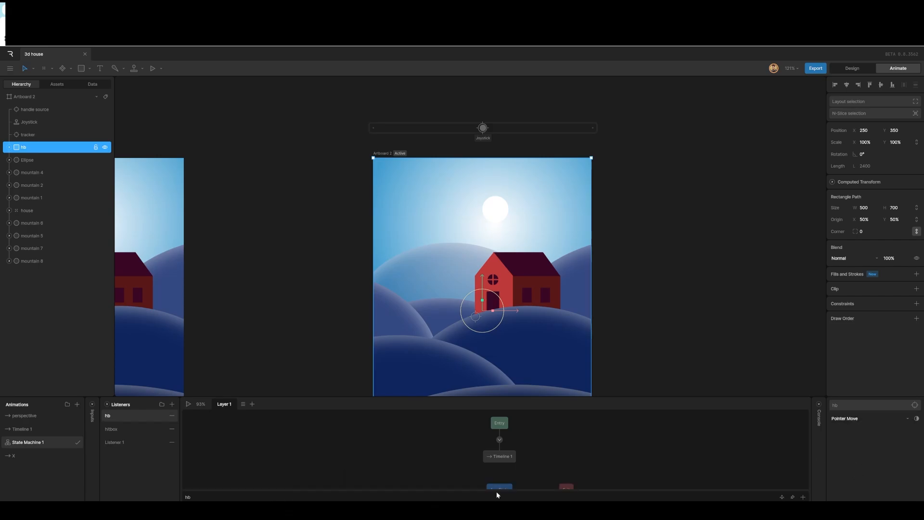
{"action": "left_click", "coordinate": [802, 496]}
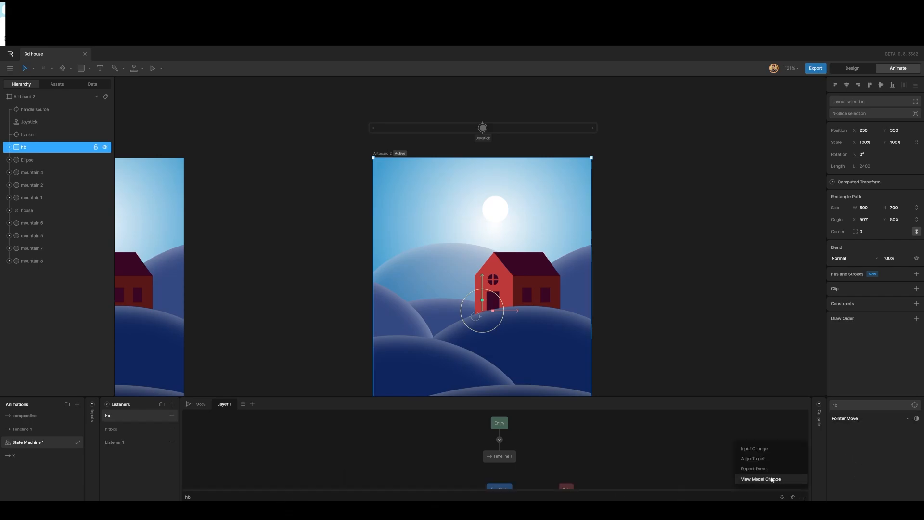
{"action": "left_click", "coordinate": [761, 457]}
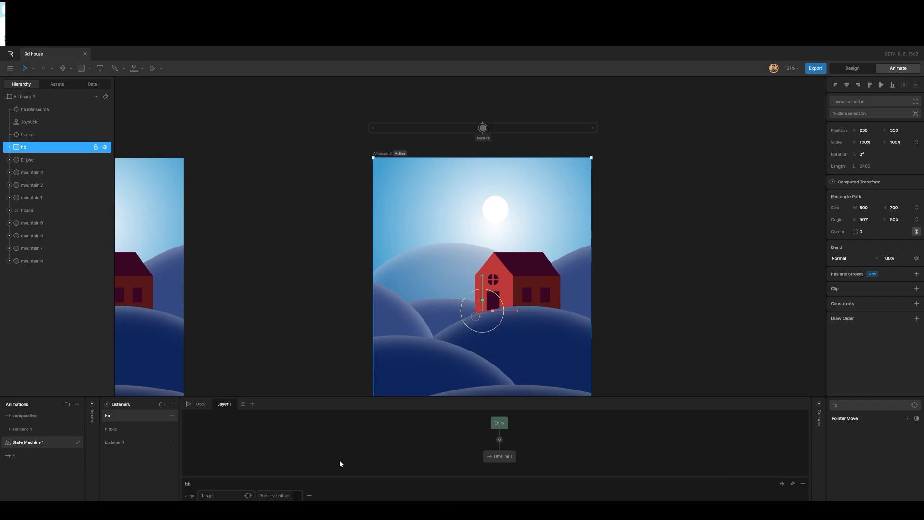
{"action": "left_click", "coordinate": [236, 496]}
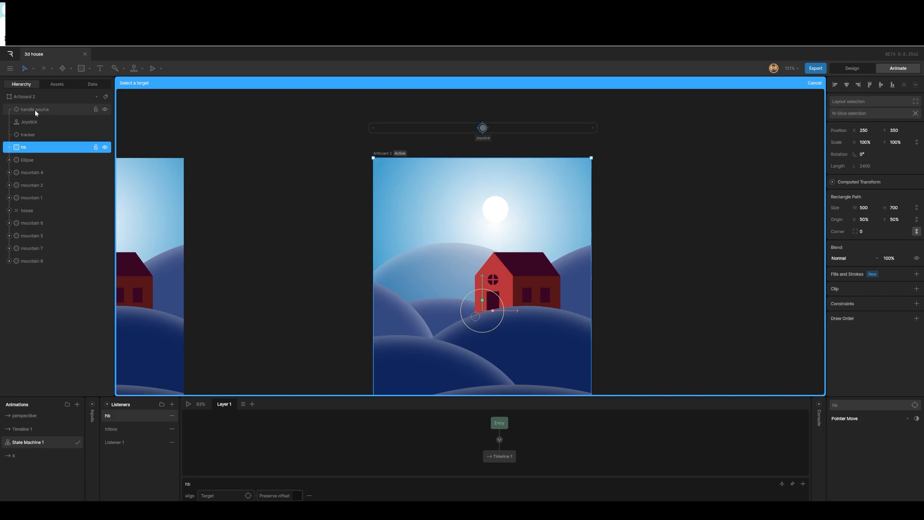
{"action": "left_click", "coordinate": [32, 137]}
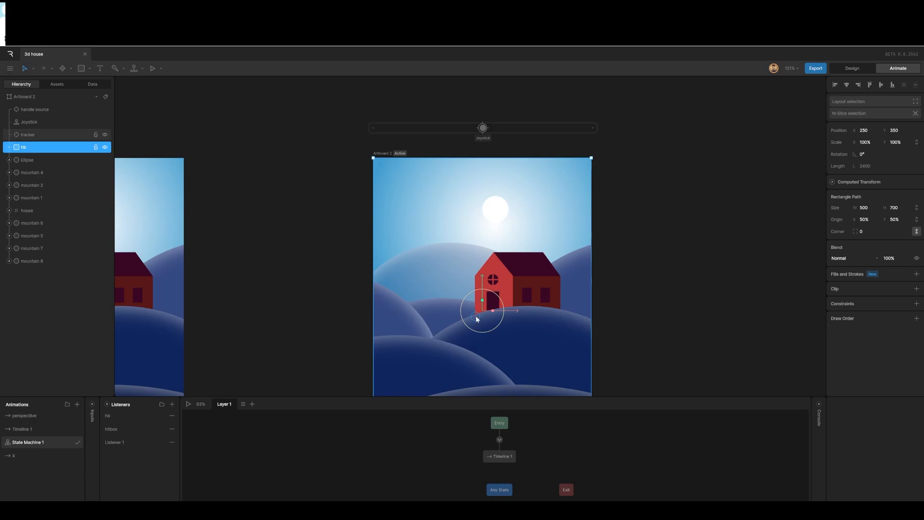
{"action": "left_click", "coordinate": [336, 192]}
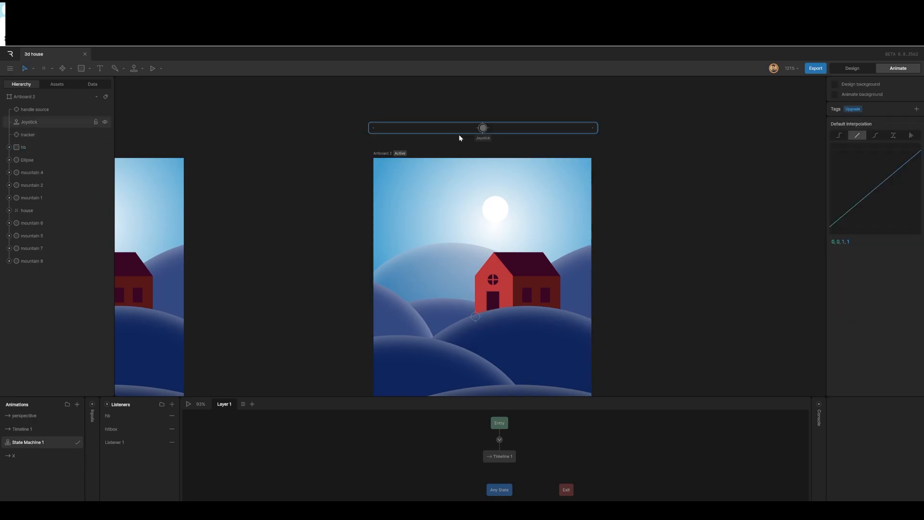
Add a Translation constraint with Offset enabled to handle source and target it at tracker.
{"action": "left_click", "coordinate": [35, 113]}
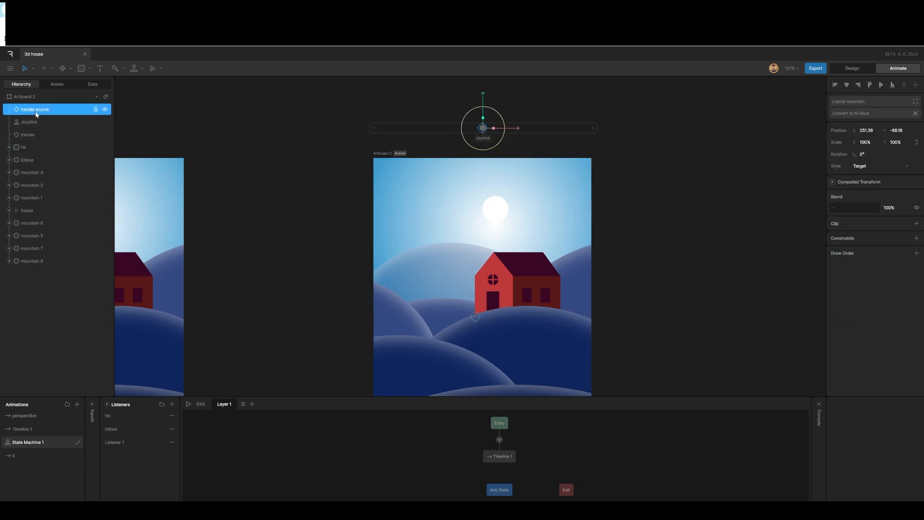
{"action": "left_click", "coordinate": [917, 239]}
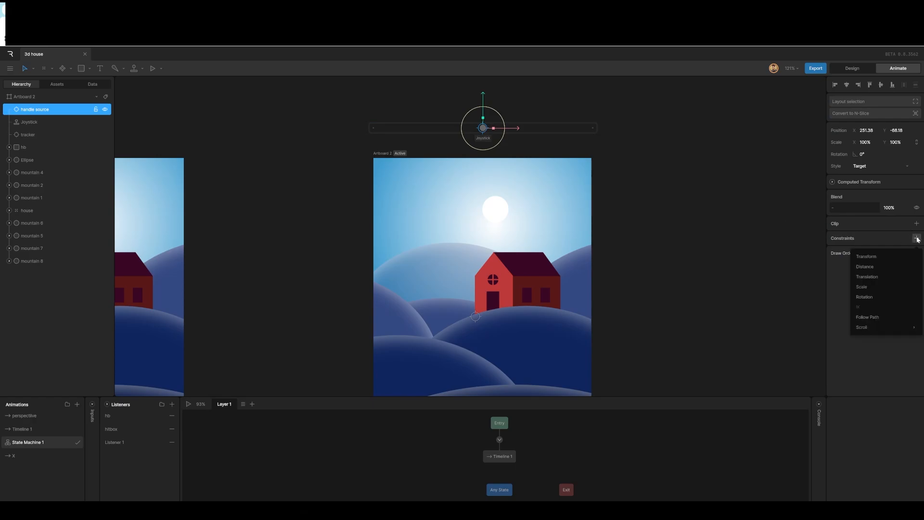
{"action": "left_click", "coordinate": [888, 278]}
{"action": "left_click", "coordinate": [834, 263]}
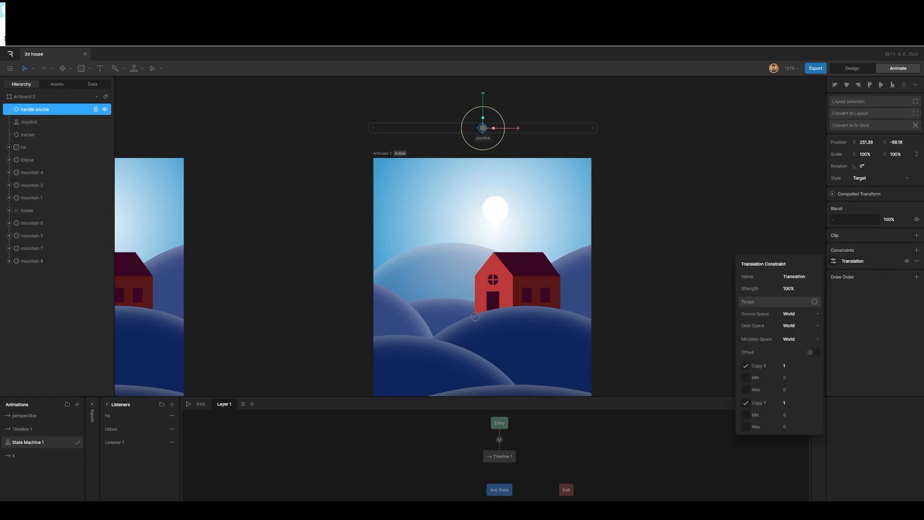
{"action": "left_click", "coordinate": [817, 352]}
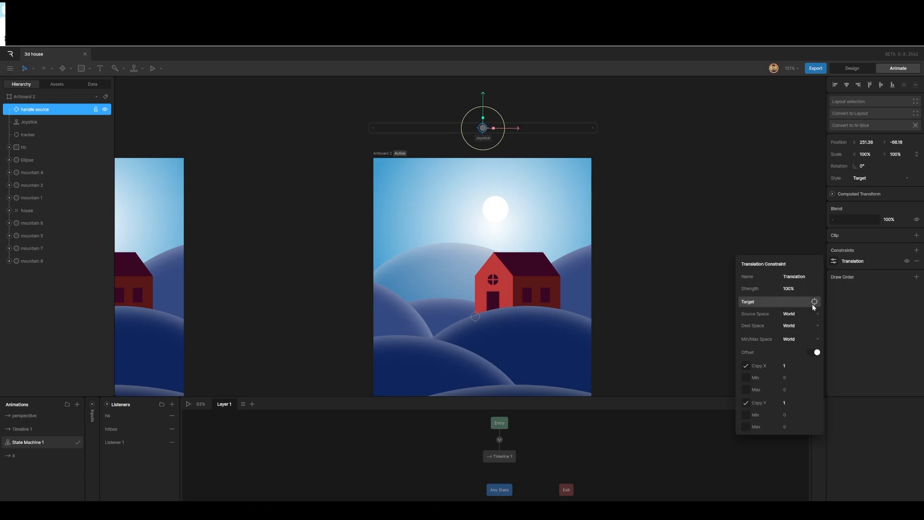
{"action": "left_click", "coordinate": [813, 301]}
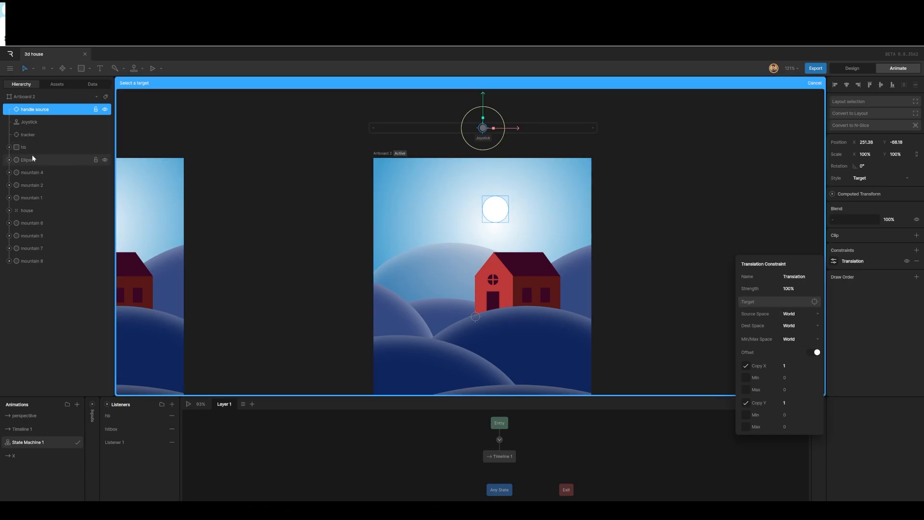
{"action": "left_click", "coordinate": [27, 134]}
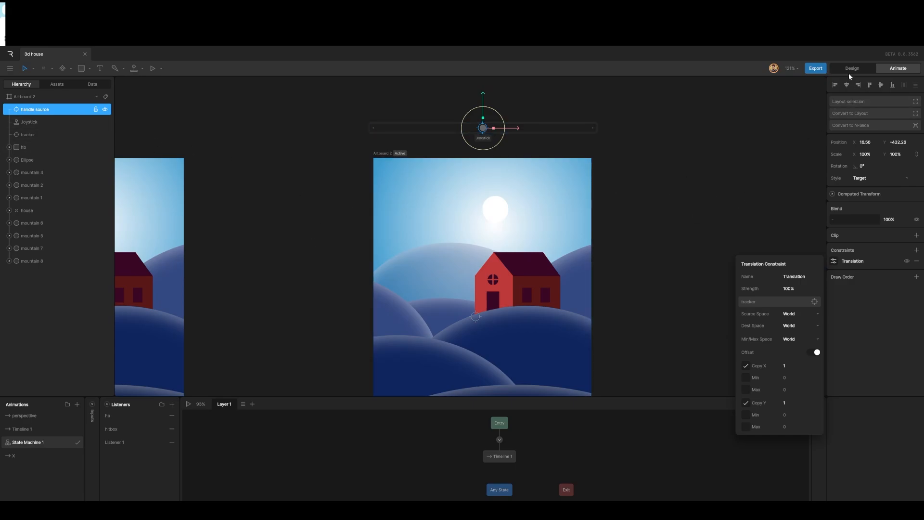
Play State Machine 1 to preview the scene's response to pointer movement over Artboard 2, and stop playback.
{"action": "left_click", "coordinate": [189, 404]}
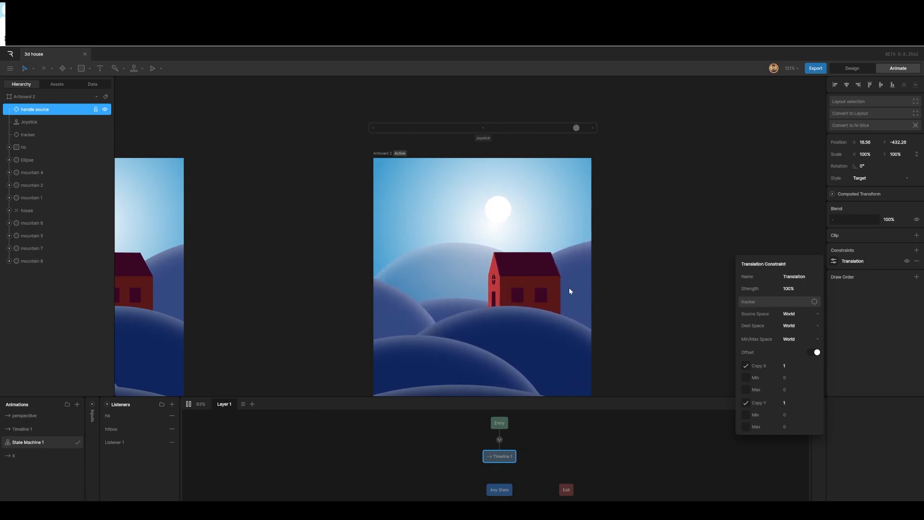
{"action": "scroll", "coordinate": [569, 287], "scroll_direction": "down", "scroll_amount": 4}
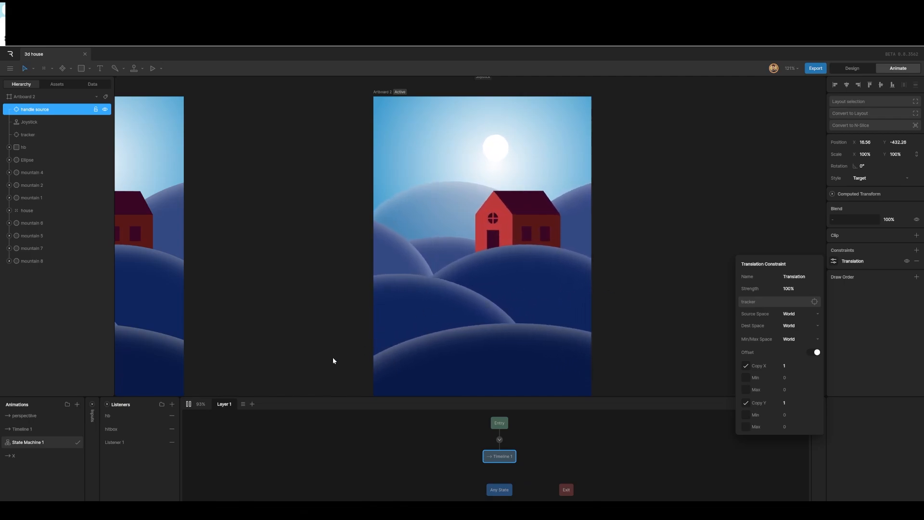
{"action": "left_click", "coordinate": [188, 404]}
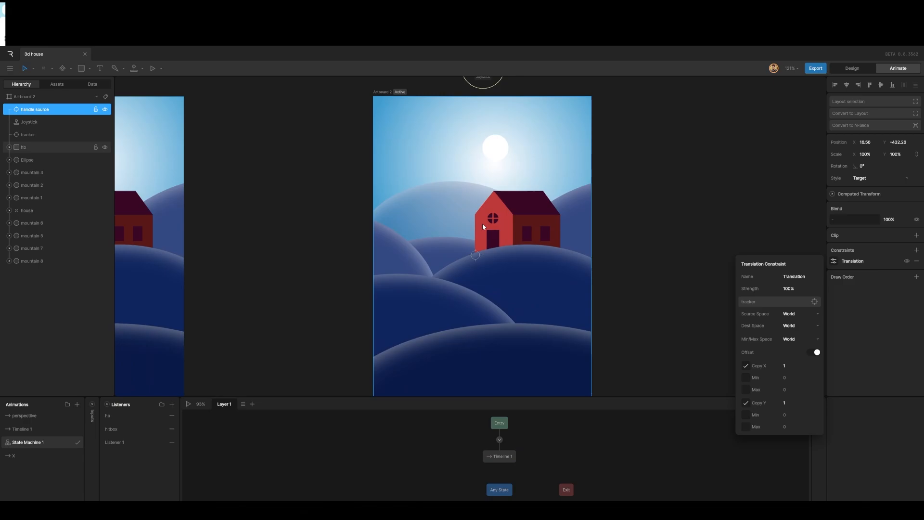
{"action": "scroll", "coordinate": [482, 223], "scroll_direction": "up", "scroll_amount": 2}
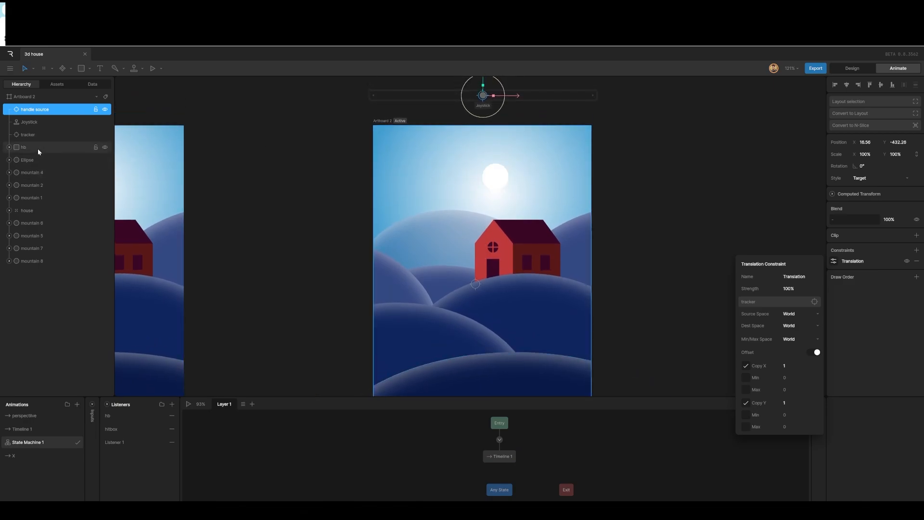